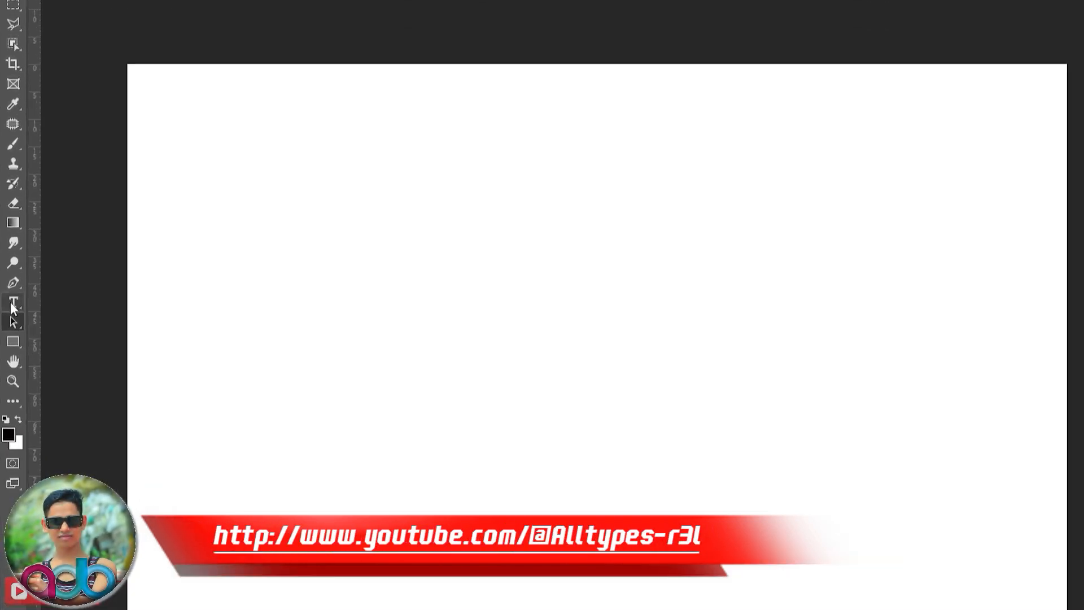
- Set up the Horizontal Type tool with the MODERNIZ font and the text colour ff0000
{"action": "right_click", "coordinate": [12, 304]}
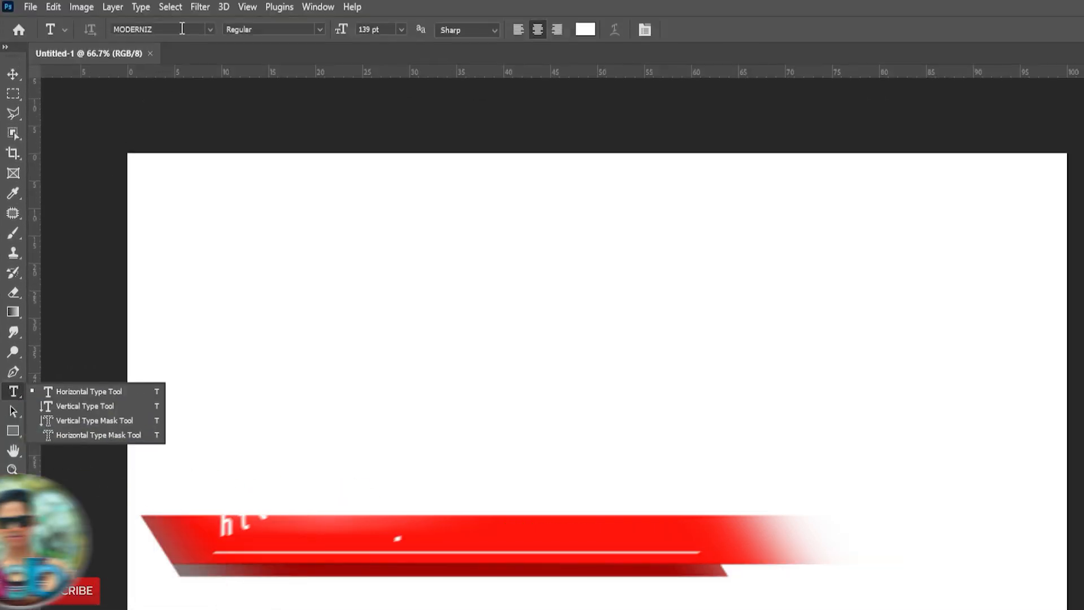
{"action": "left_click", "coordinate": [167, 30]}
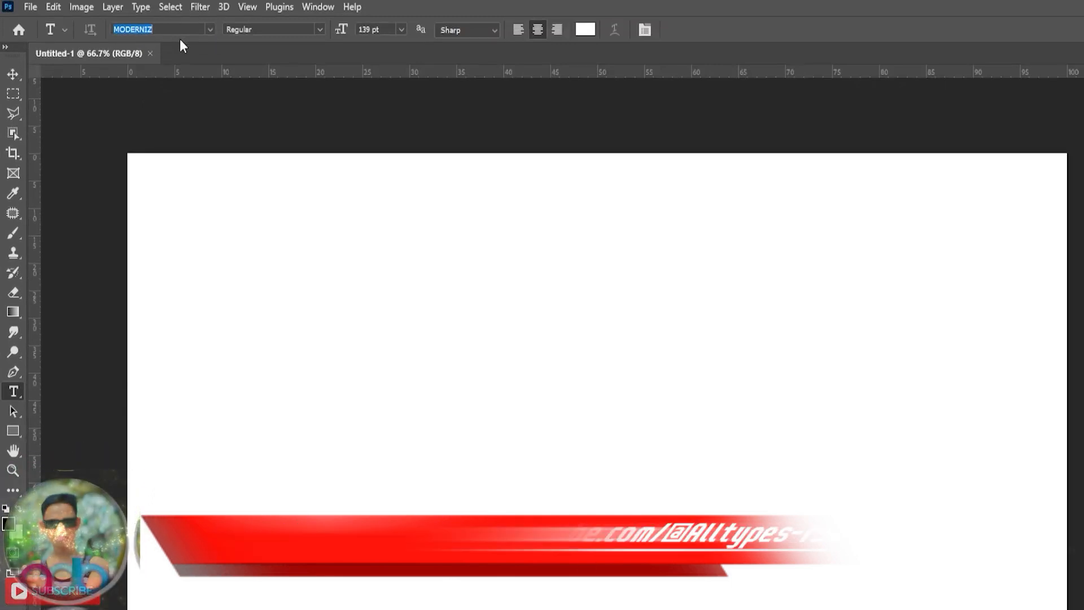
{"action": "left_click", "coordinate": [586, 30]}
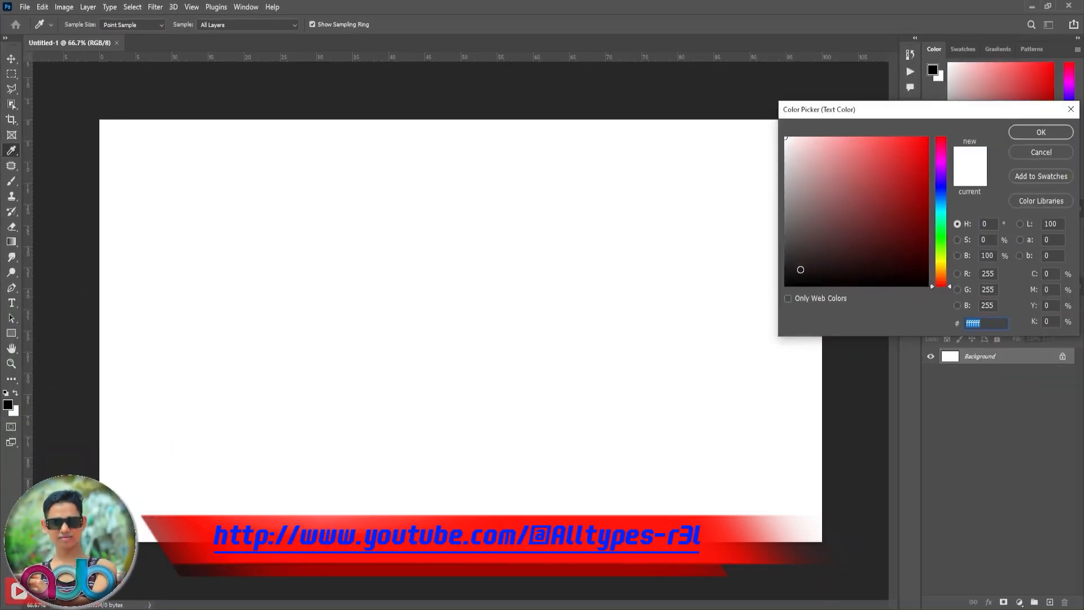
{"action": "type", "text": "ff0000"}
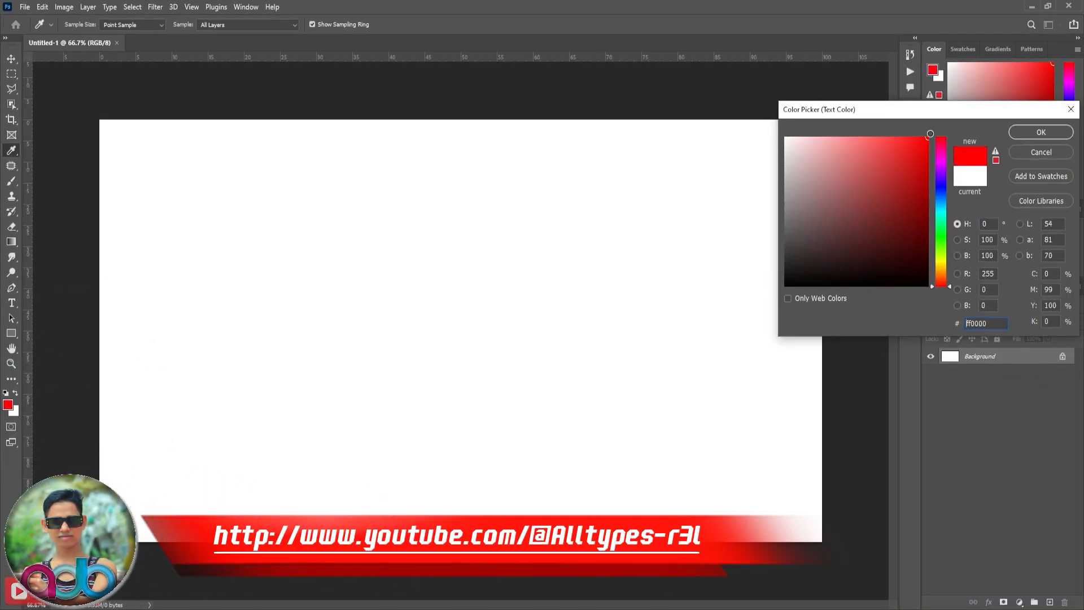
{"action": "left_click", "coordinate": [1031, 136]}
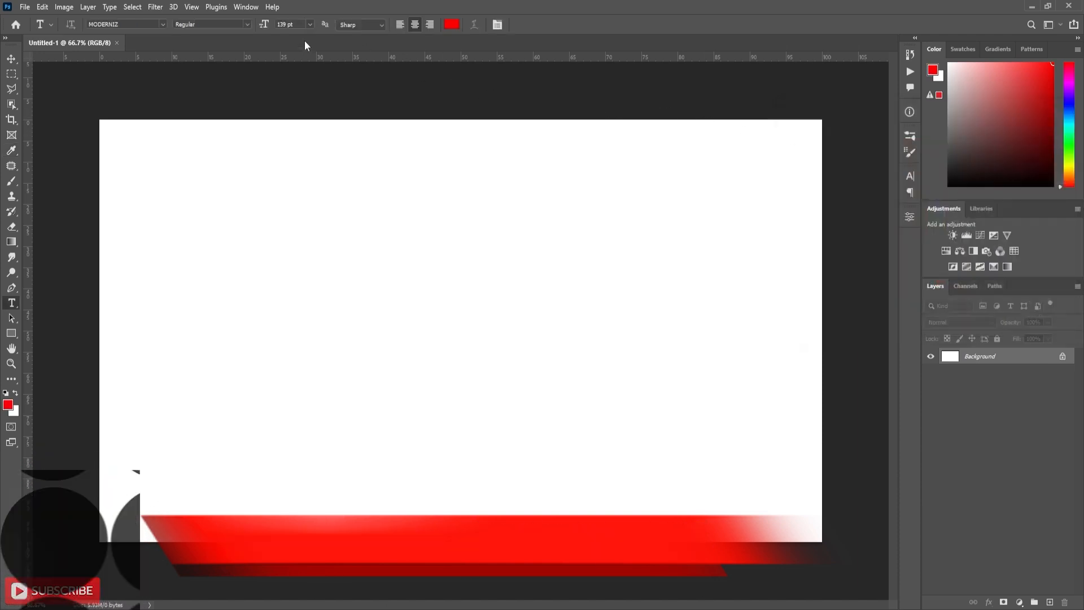
- Add the text "lion" on the white canvas and commit it
{"action": "left_click", "coordinate": [384, 343]}
{"action": "type", "text": "lion"}
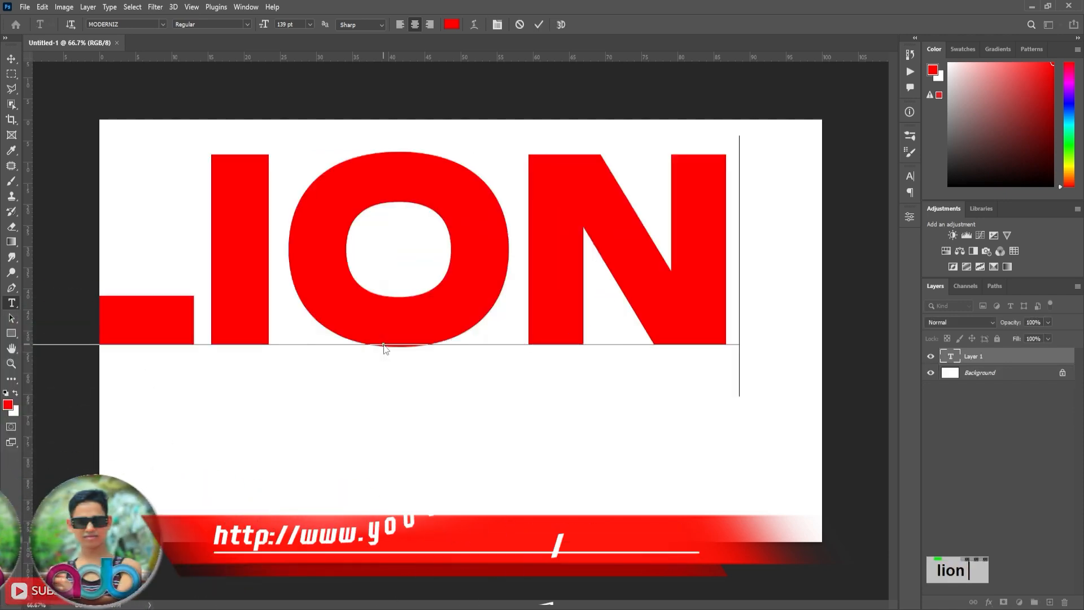
{"action": "left_click", "coordinate": [538, 25]}
- Scale the lion text to 67.07% width and 83.97% height and place it near the middle of the canvas
{"action": "key", "text": "ctrl+t"}
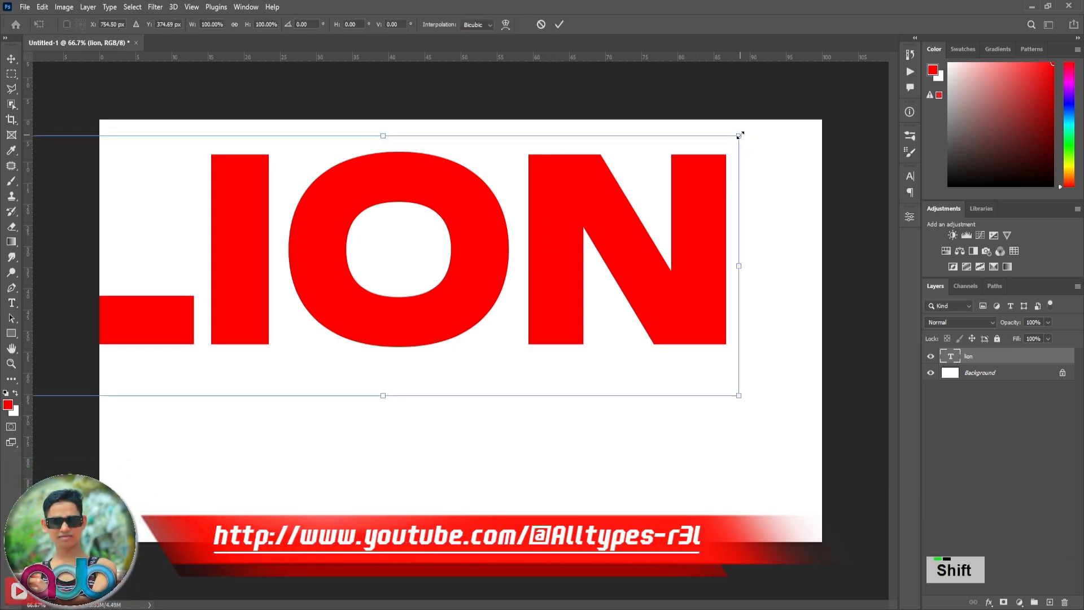
{"action": "left_click_drag", "start_coordinate": [740, 135], "coordinate": [504, 220]}
{"action": "left_click_drag", "start_coordinate": [379, 280], "coordinate": [575, 294]}
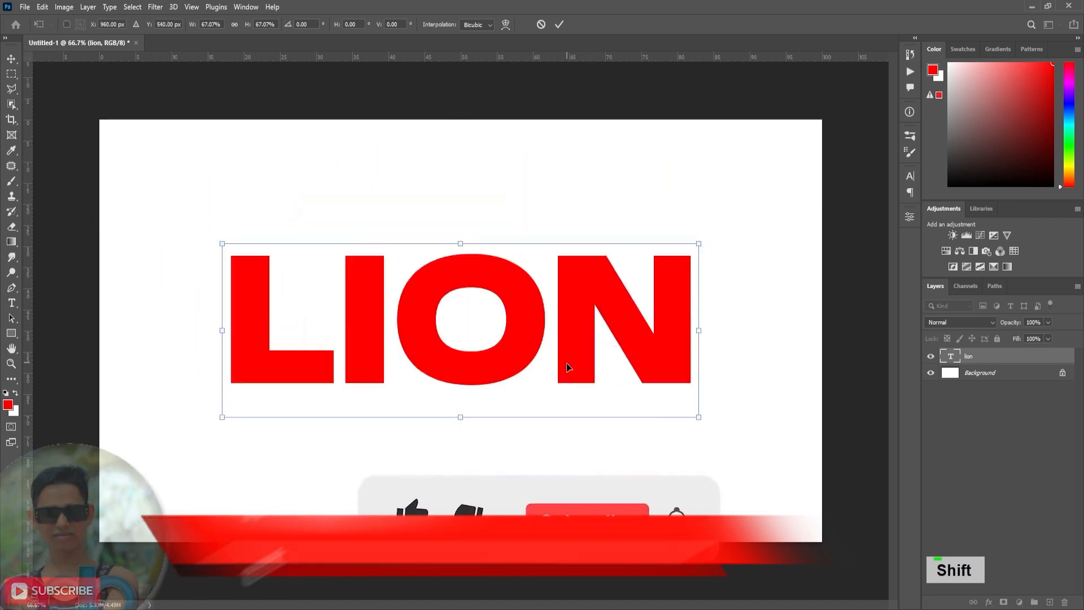
{"action": "left_click_drag", "start_coordinate": [461, 416], "coordinate": [458, 461]}
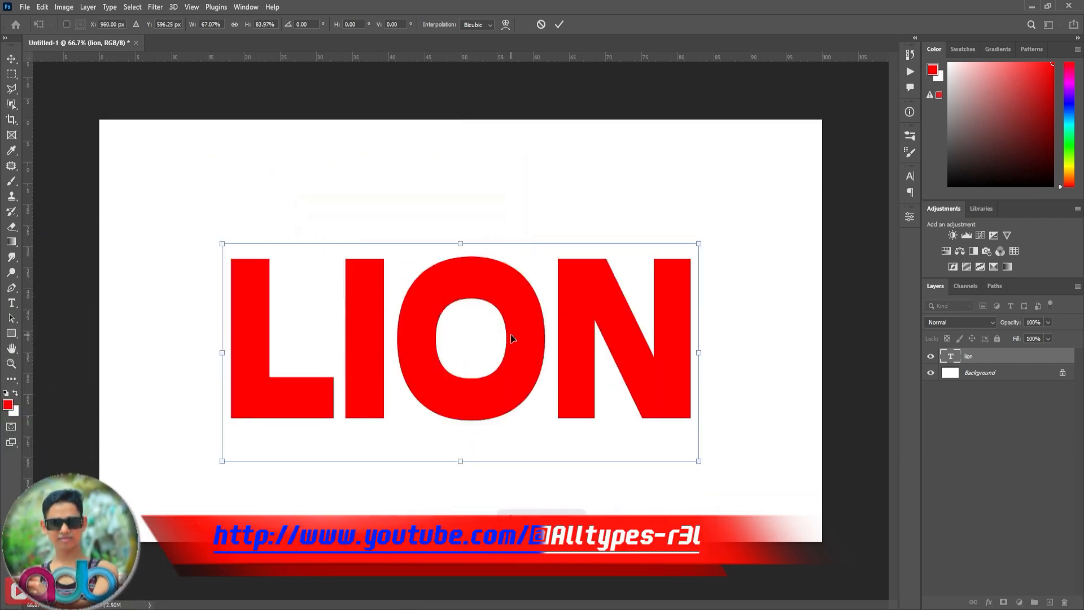
{"action": "left_click_drag", "start_coordinate": [510, 339], "coordinate": [510, 317]}
- Align the lion text layer and the Background to each other's horizontal and vertical centers
{"action": "left_click", "coordinate": [1021, 376], "text": "ctrl"}
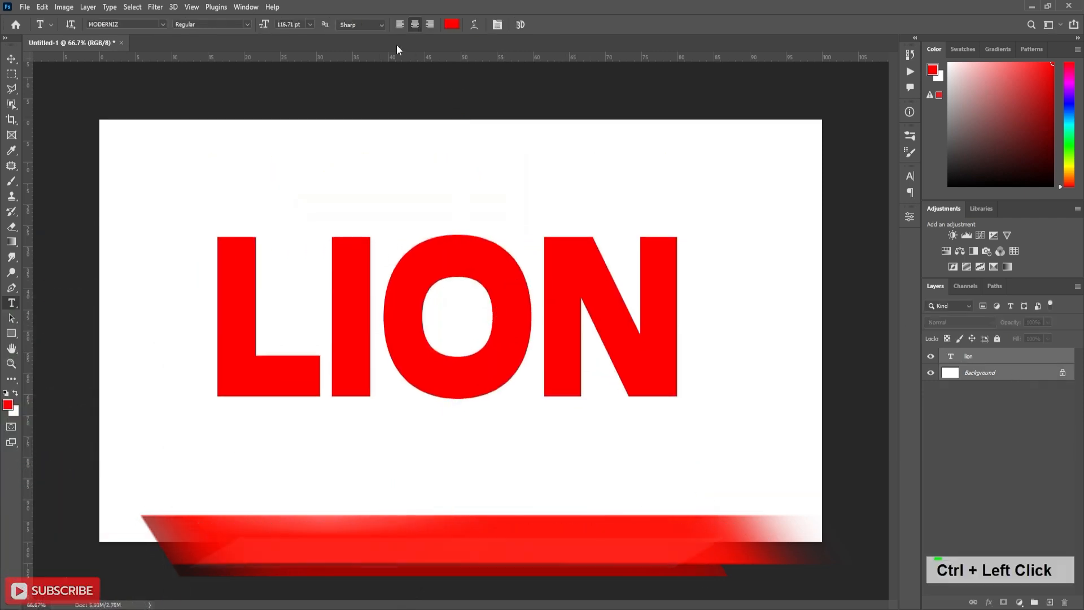
{"action": "left_click", "coordinate": [11, 58]}
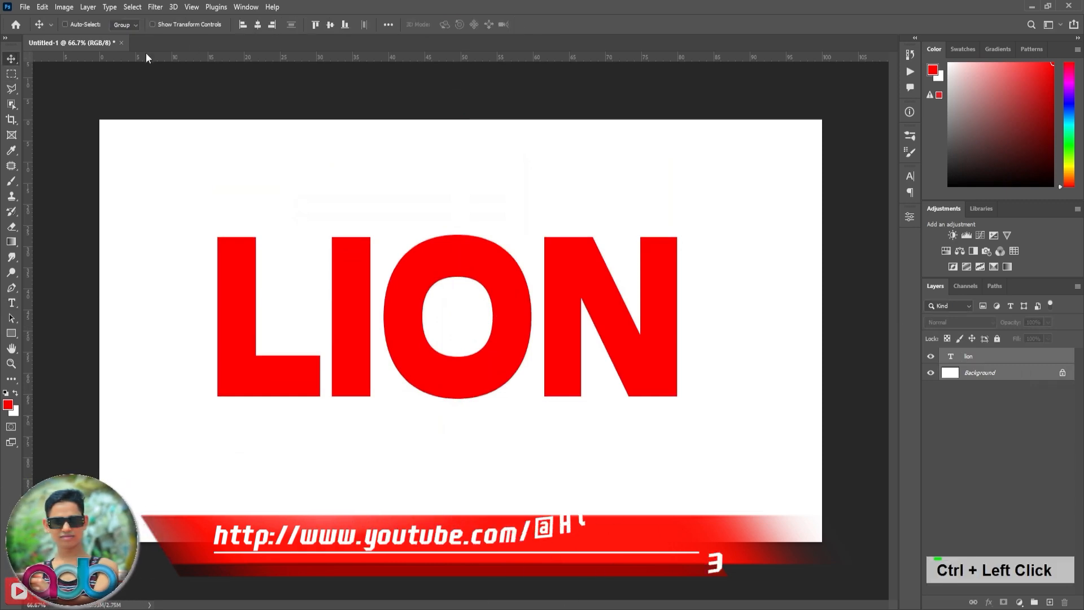
{"action": "left_click", "coordinate": [263, 24]}
{"action": "left_click", "coordinate": [329, 25]}
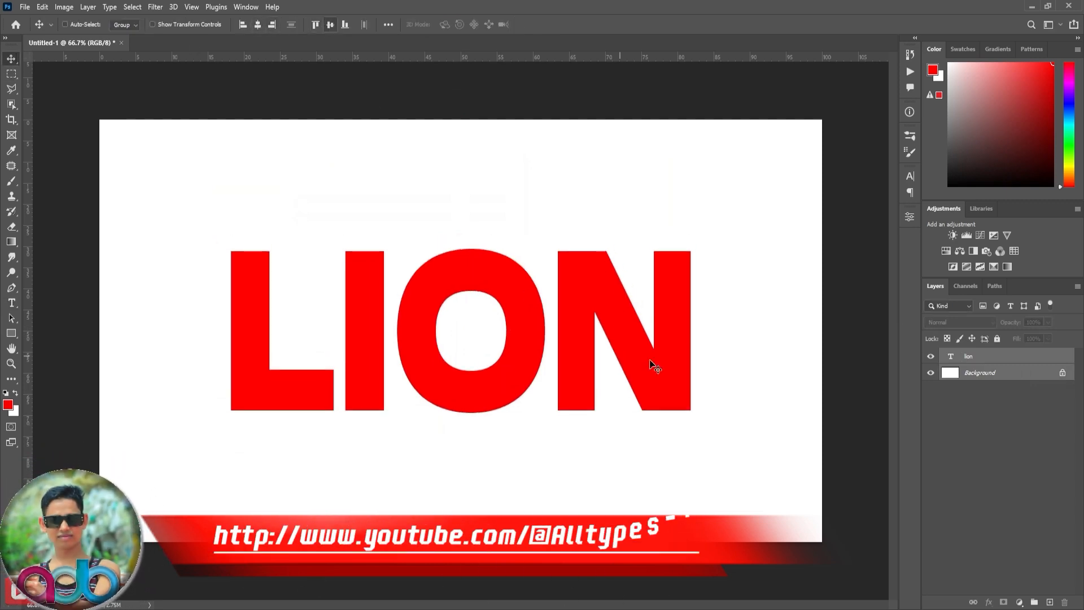
- Duplicate the lion text layer, and put the original in a group named "3d shadow"
{"action": "left_click", "coordinate": [1006, 360]}
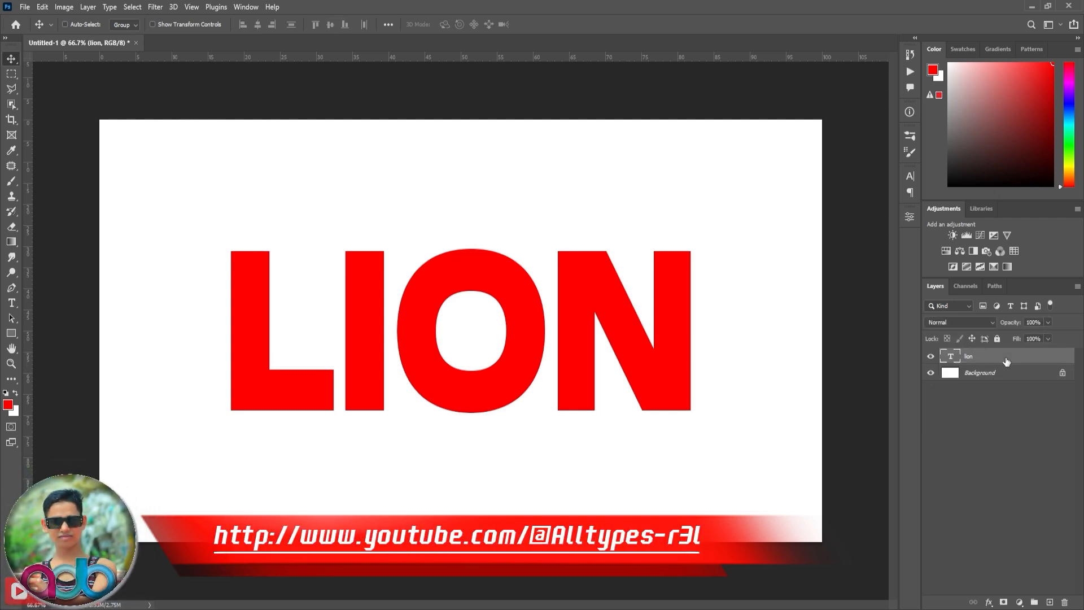
{"action": "key", "text": "ctrl+j"}
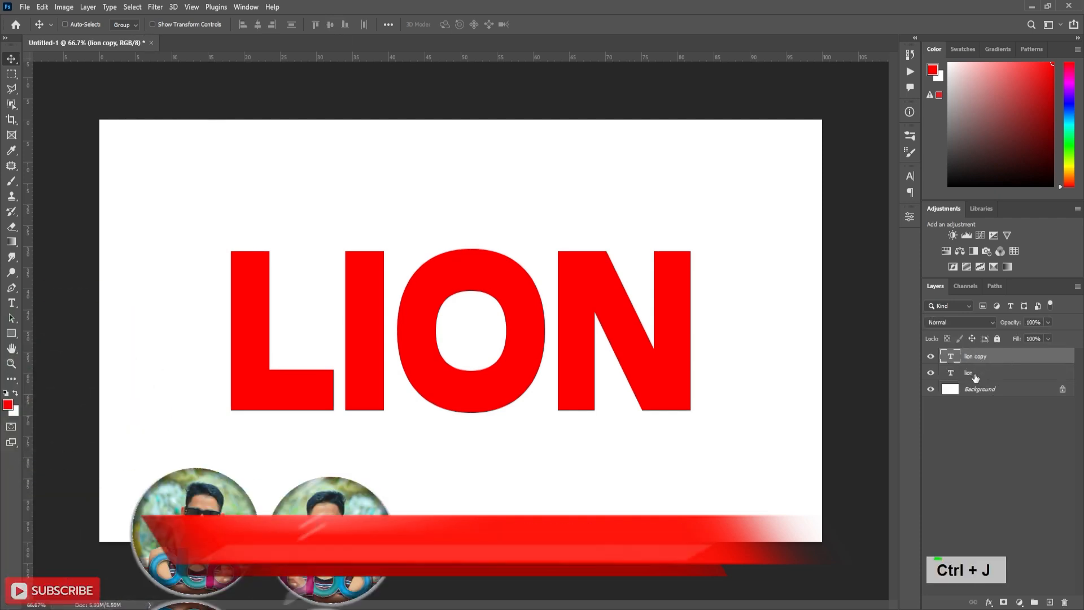
{"action": "left_click", "coordinate": [975, 374]}
{"action": "key", "text": "ctrl+g"}
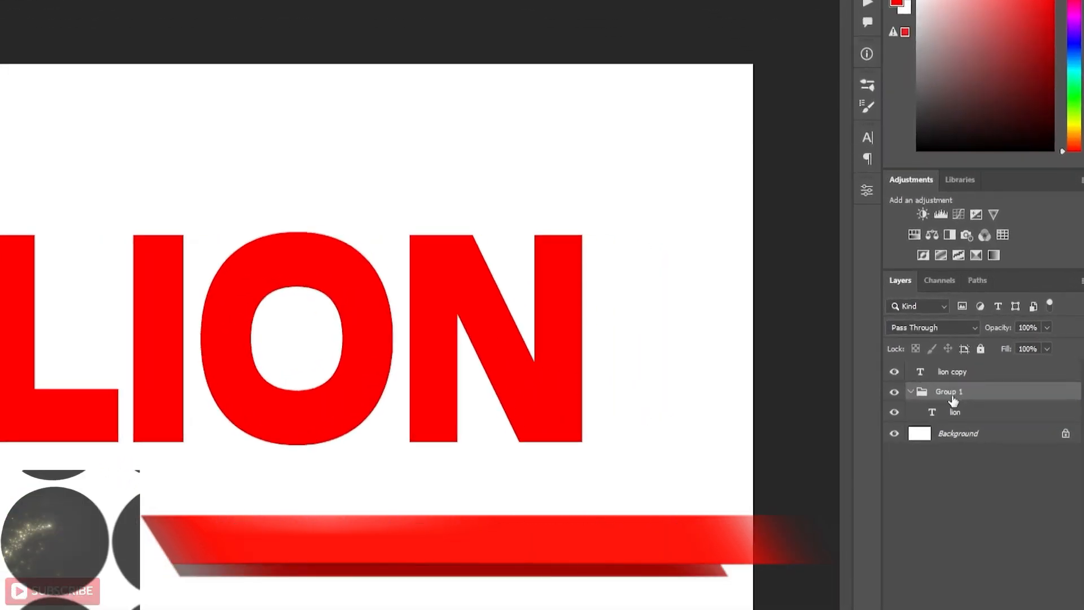
{"action": "double_click", "coordinate": [952, 396]}
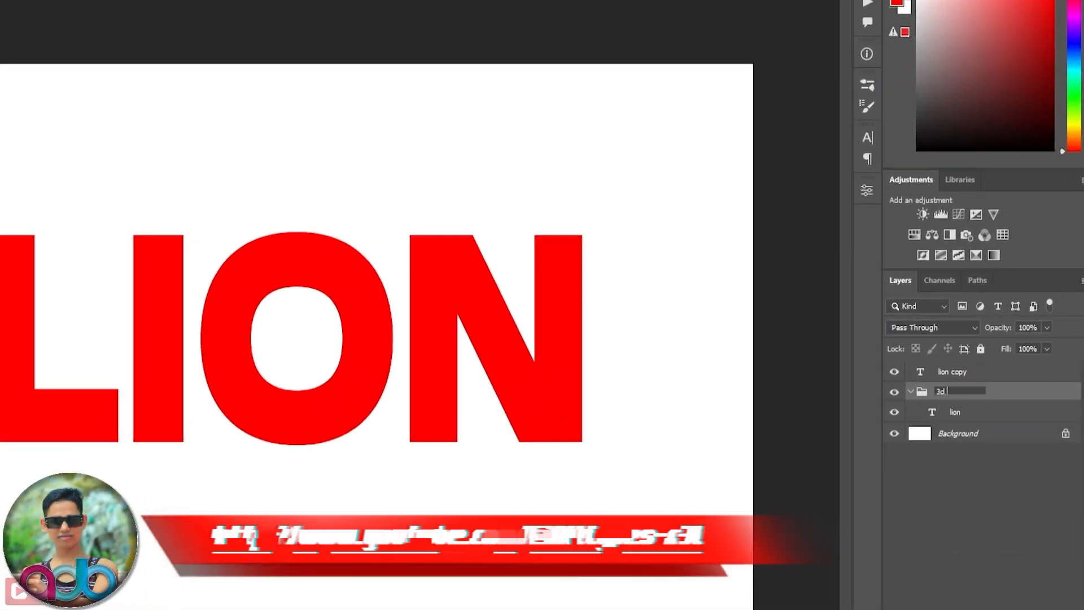
{"action": "type", "text": "3d shadow"}
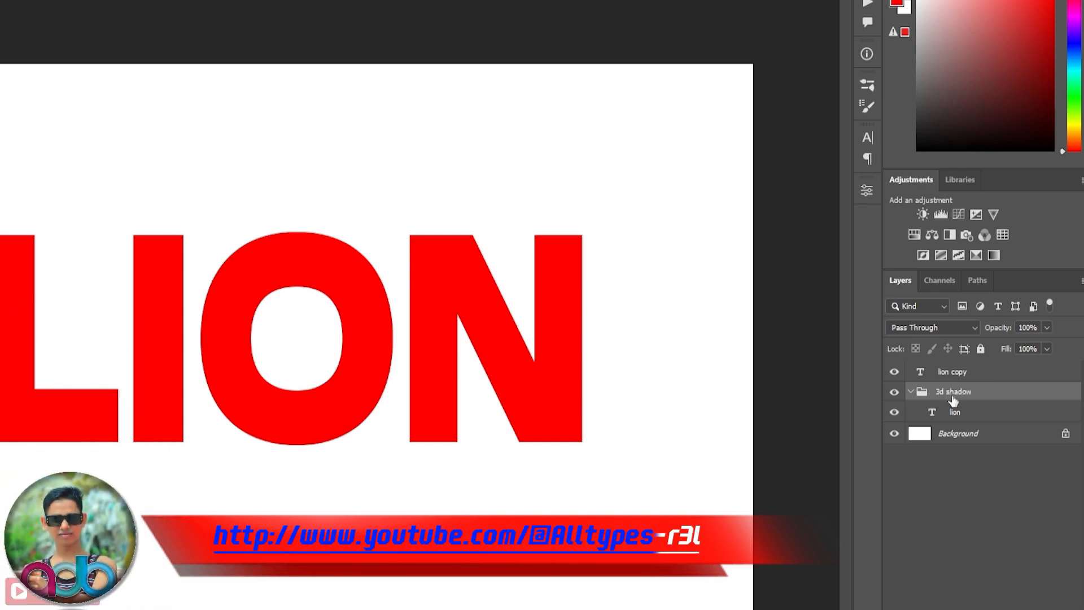
- Change the text colour of the lion layer inside the 3d shadow group to grey
{"action": "left_click", "coordinate": [971, 413]}
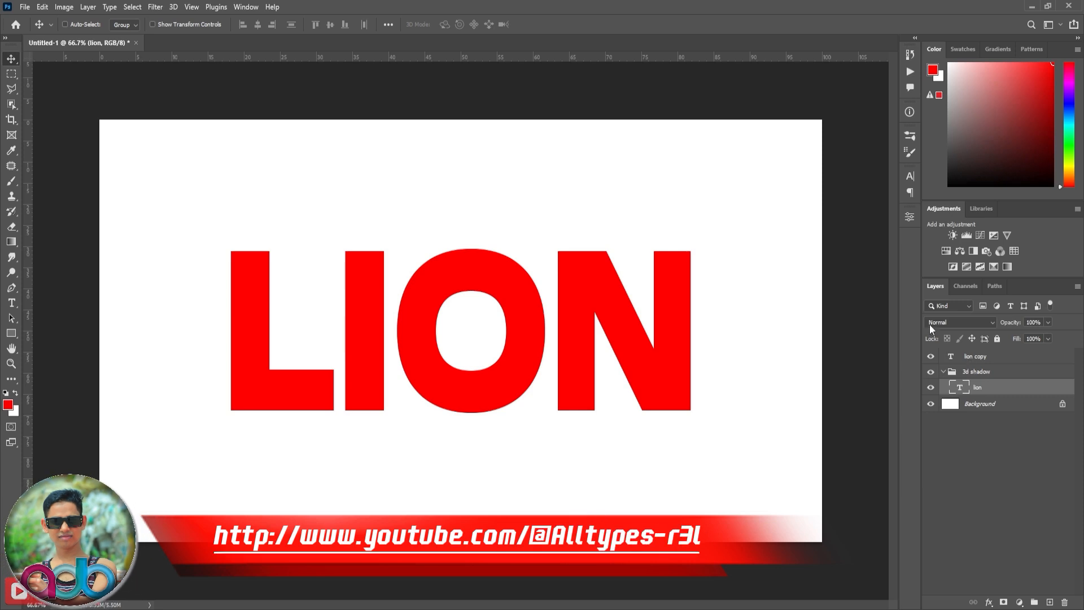
{"action": "left_click", "coordinate": [907, 177]}
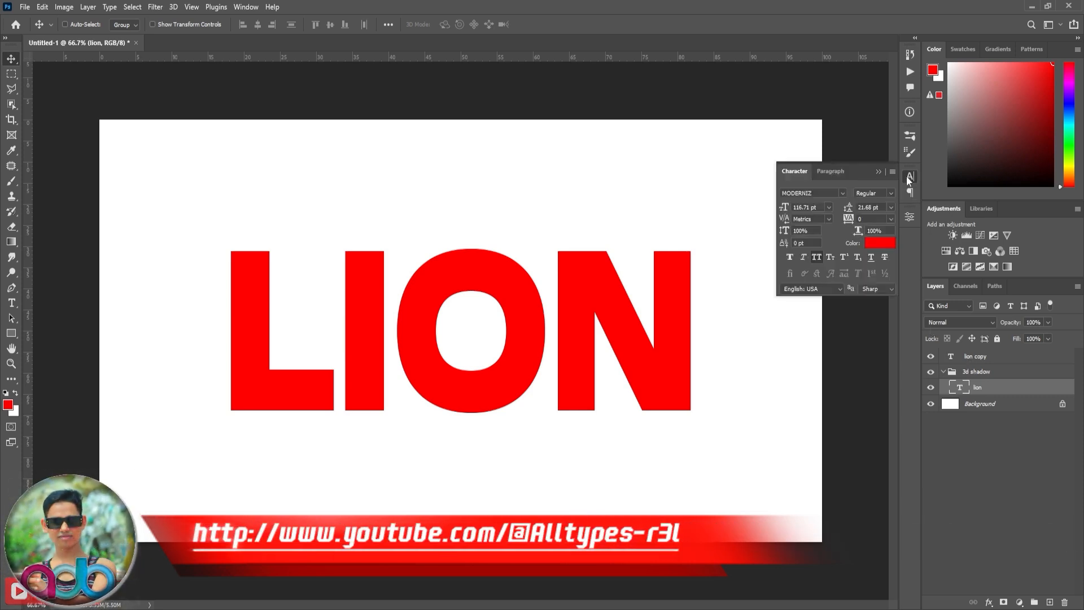
{"action": "left_click", "coordinate": [880, 244]}
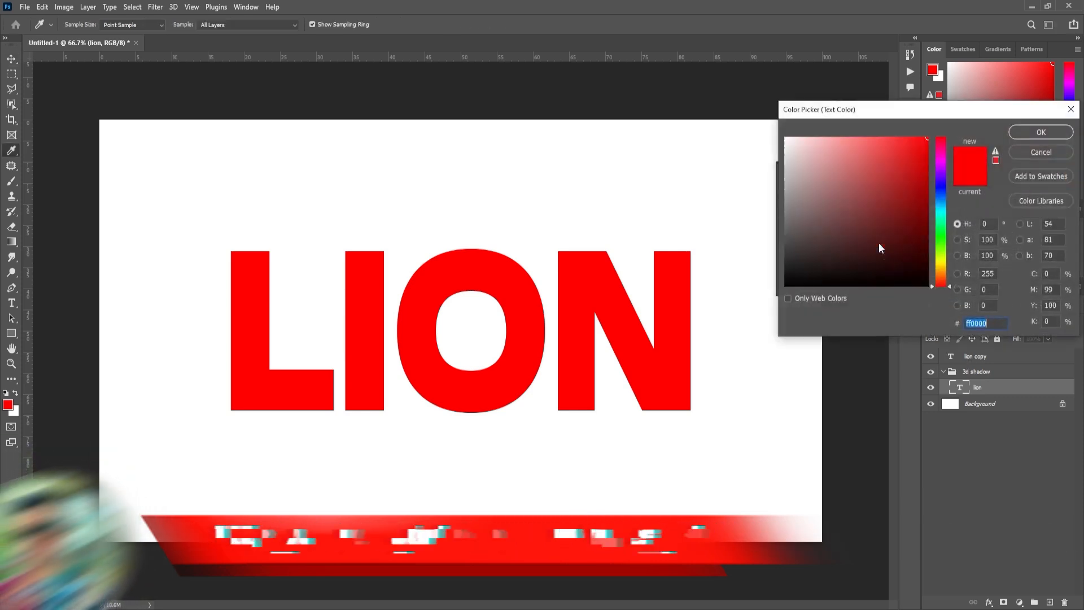
{"action": "left_click", "coordinate": [1031, 132]}
{"action": "left_click", "coordinate": [876, 171]}
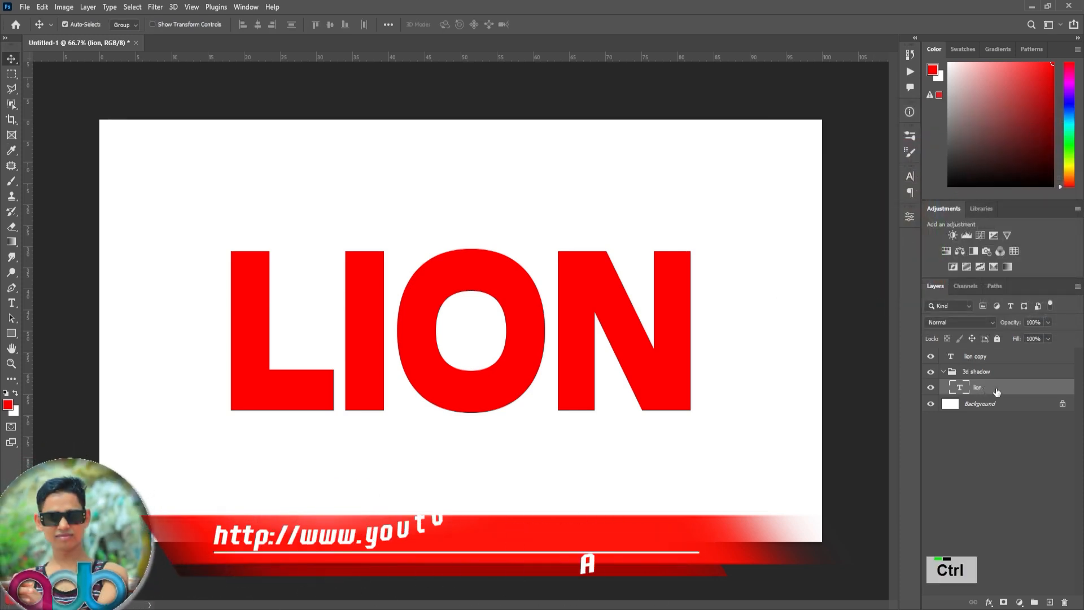
- Build the extrusion by repeatedly duplicating the grey lion layer up to lion copy 26, nudging each copy one step right and down
{"action": "key", "text": "ctrl+j"}
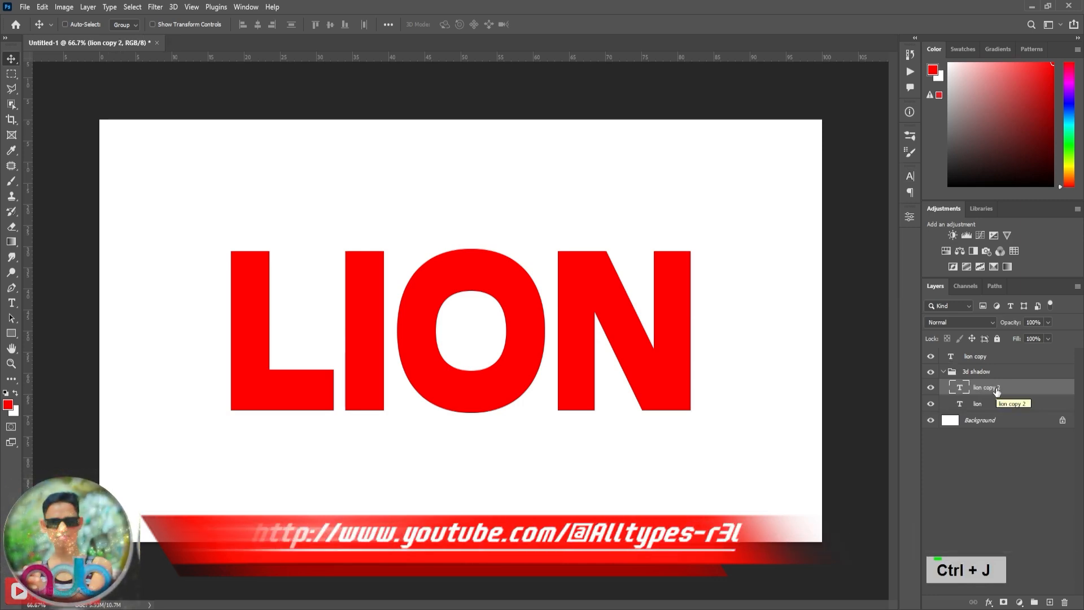
{"action": "key", "text": "Right"}
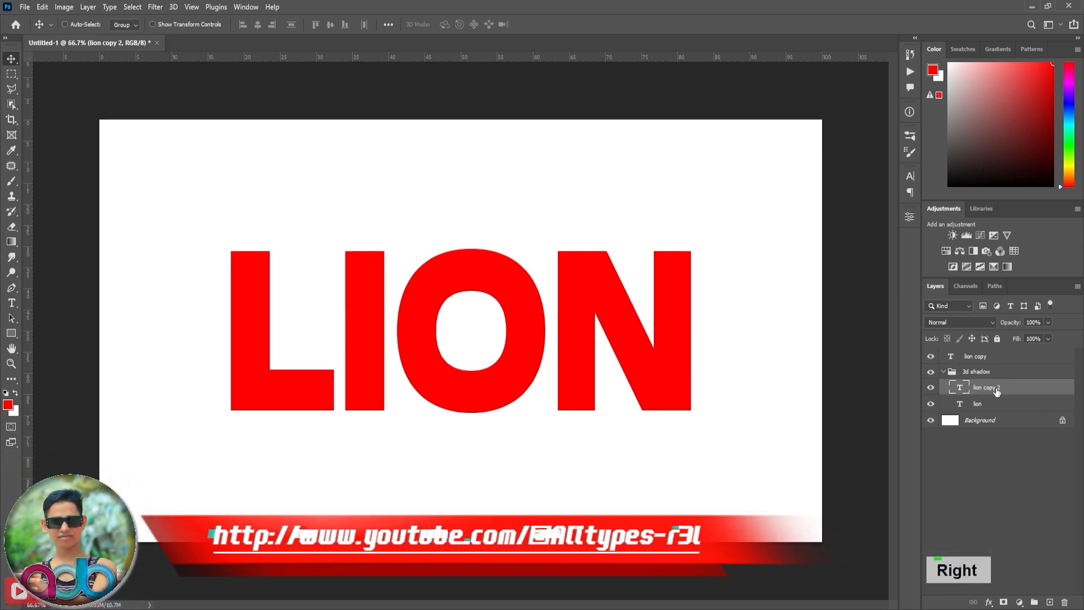
{"action": "key", "text": "Down"}
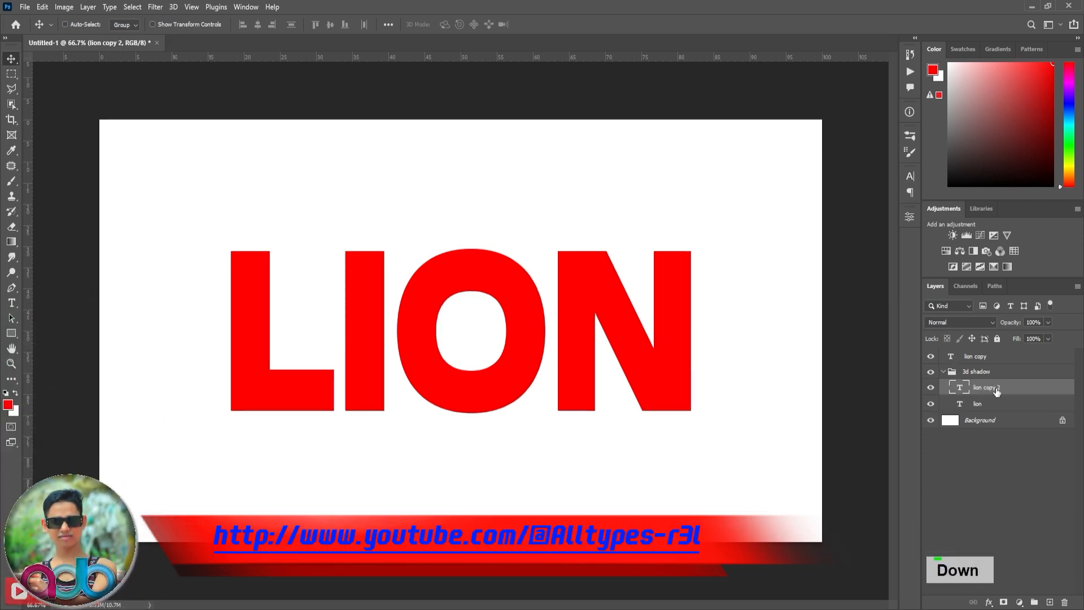
{"action": "key", "text": "ctrl+j"}
{"action": "key", "text": "Right"}
{"action": "key", "text": "Down"}
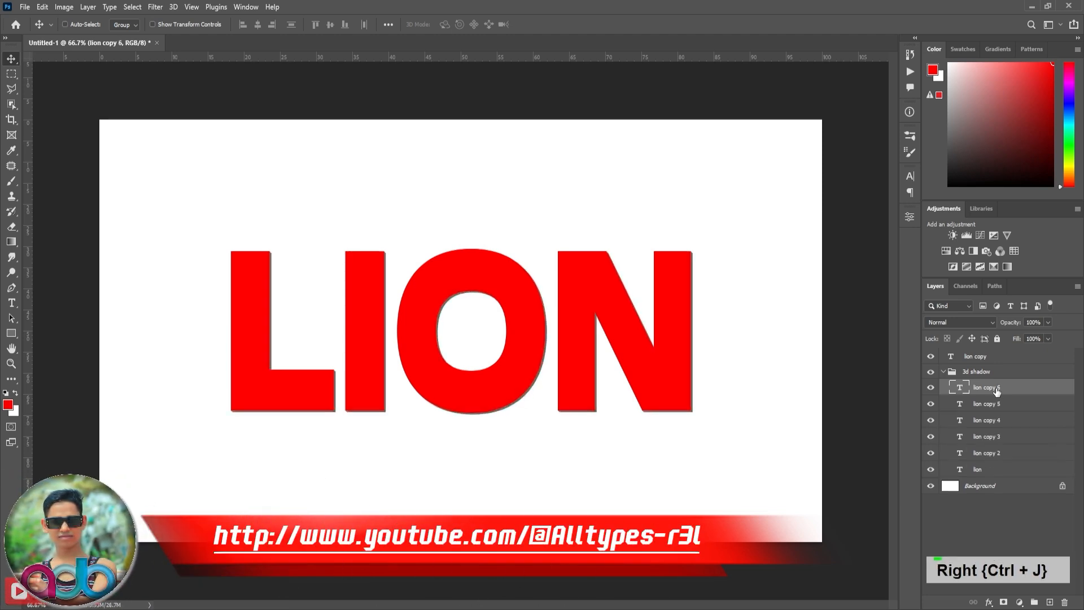
{"action": "key", "text": "Down"}
{"action": "key", "text": "Right"}
{"action": "key", "text": "ctrl+j"}
{"action": "key", "text": "Down"}
{"action": "key", "text": "Right"}
{"action": "key", "text": "ctrl+j"}
{"action": "key", "text": "Down"}
{"action": "key", "text": "Right"}
{"action": "key", "text": "ctrl+j"}
{"action": "key", "text": "Down"}
{"action": "key", "text": "Right"}
{"action": "key", "text": "ctrl+j"}
{"action": "key", "text": "Down"}
{"action": "key", "text": "Right"}
{"action": "key", "text": "ctrl+j"}
{"action": "key", "text": "Down"}
{"action": "key", "text": "Right"}
{"action": "key", "text": "ctrl+j"}
{"action": "key", "text": "Down"}
{"action": "key", "text": "Right"}
{"action": "key", "text": "ctrl+j"}
{"action": "key", "text": "Down"}
{"action": "key", "text": "Right"}
{"action": "key", "text": "ctrl+j"}
{"action": "key", "text": "Down"}
{"action": "key", "text": "Right"}
{"action": "key", "text": "ctrl+j"}
{"action": "key", "text": "Down"}
{"action": "key", "text": "Right"}
{"action": "key", "text": "ctrl+j"}
{"action": "key", "text": "Down"}
{"action": "key", "text": "Right"}
{"action": "key", "text": "ctrl+j"}
{"action": "key", "text": "Down"}
{"action": "key", "text": "Right"}
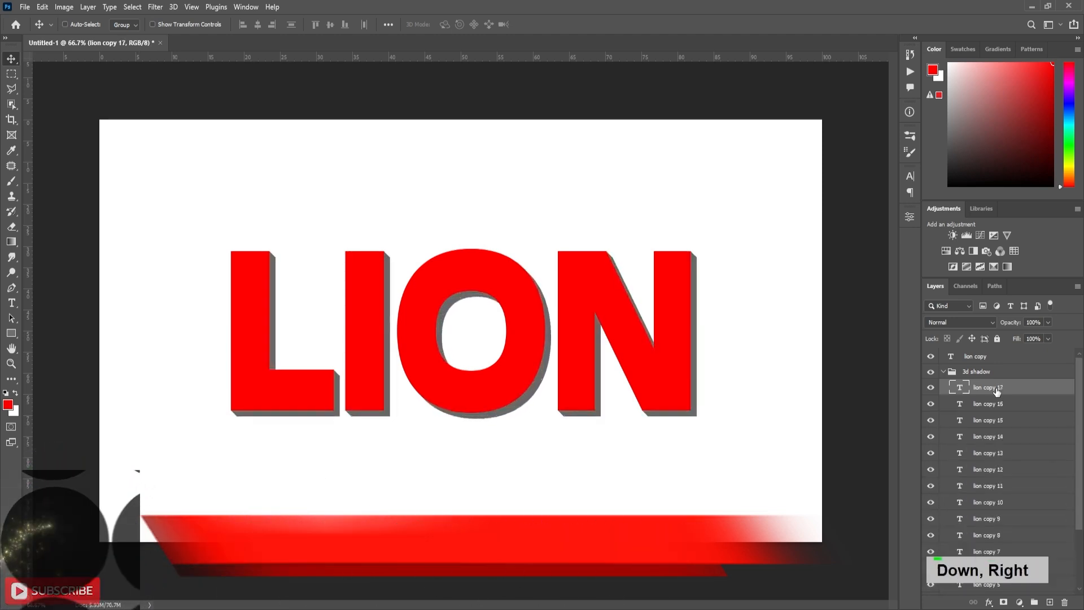
{"action": "key", "text": "ctrl+j"}
{"action": "key", "text": "Down"}
{"action": "key", "text": "Right"}
{"action": "key", "text": "ctrl+j"}
{"action": "key", "text": "Down"}
{"action": "key", "text": "Right"}
{"action": "key", "text": "ctrl+j"}
{"action": "key", "text": "Down"}
{"action": "key", "text": "Right"}
{"action": "key", "text": "ctrl+j"}
{"action": "key", "text": "Down"}
{"action": "key", "text": "Right"}
{"action": "key", "text": "ctrl+j"}
{"action": "key", "text": "Down"}
{"action": "key", "text": "Right"}
{"action": "key", "text": "ctrl+j"}
{"action": "key", "text": "Down"}
{"action": "key", "text": "Right"}
{"action": "key", "text": "ctrl+j"}
{"action": "key", "text": "Down"}
{"action": "key", "text": "Right"}
{"action": "key", "text": "ctrl+j"}
{"action": "key", "text": "Down"}
{"action": "key", "text": "Right"}
{"action": "key", "text": "ctrl+j"}
{"action": "key", "text": "Down"}
{"action": "key", "text": "Right"}
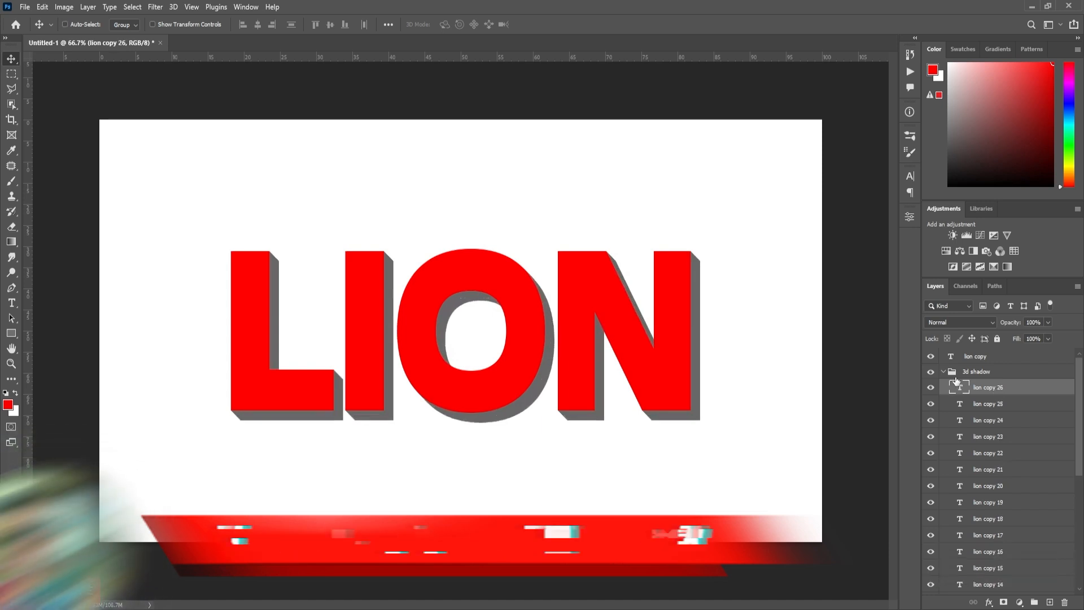
- Collapse the 3d shadow group and toggle its visibility off and on to check the effect
{"action": "left_click", "coordinate": [943, 372]}
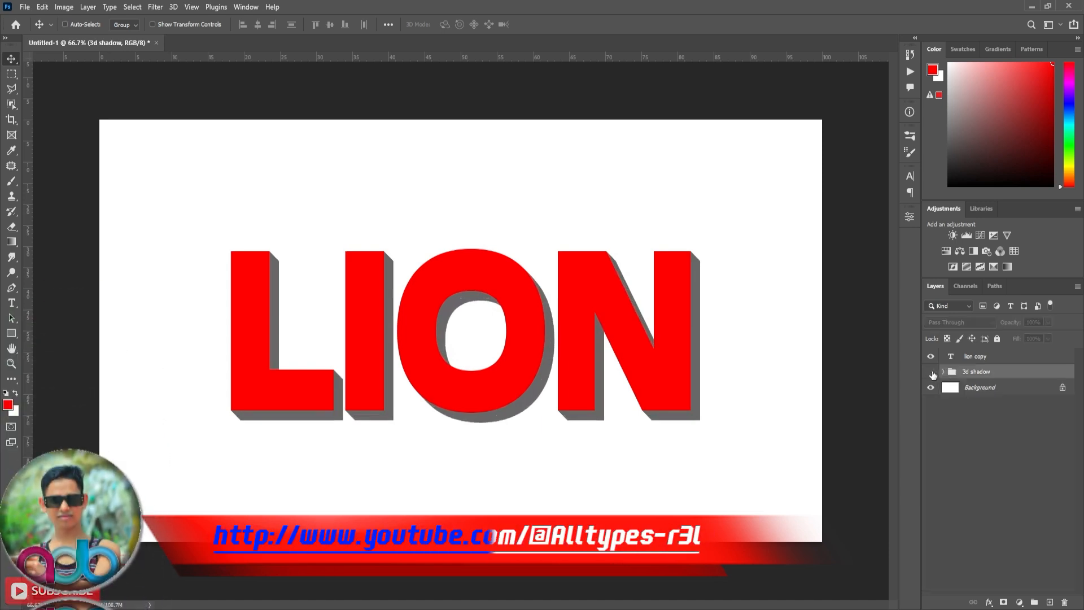
{"action": "left_click", "coordinate": [931, 373]}
{"action": "left_click", "coordinate": [932, 372]}
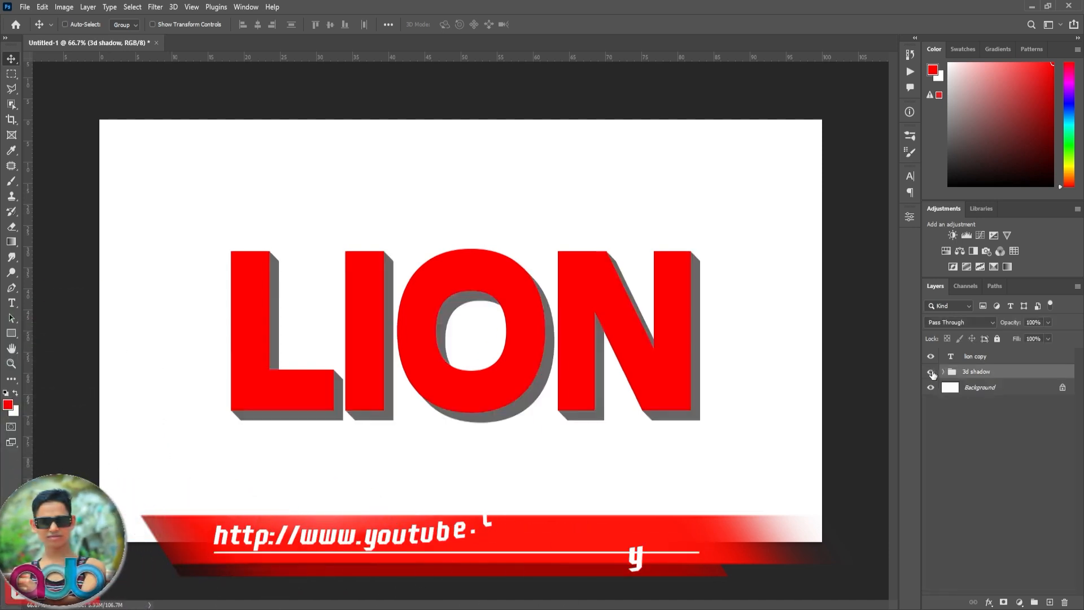
- Place the lion-805084_1920 image from Downloads above the lion copy layer and lower its opacity to 54%
{"action": "left_click", "coordinate": [991, 362]}
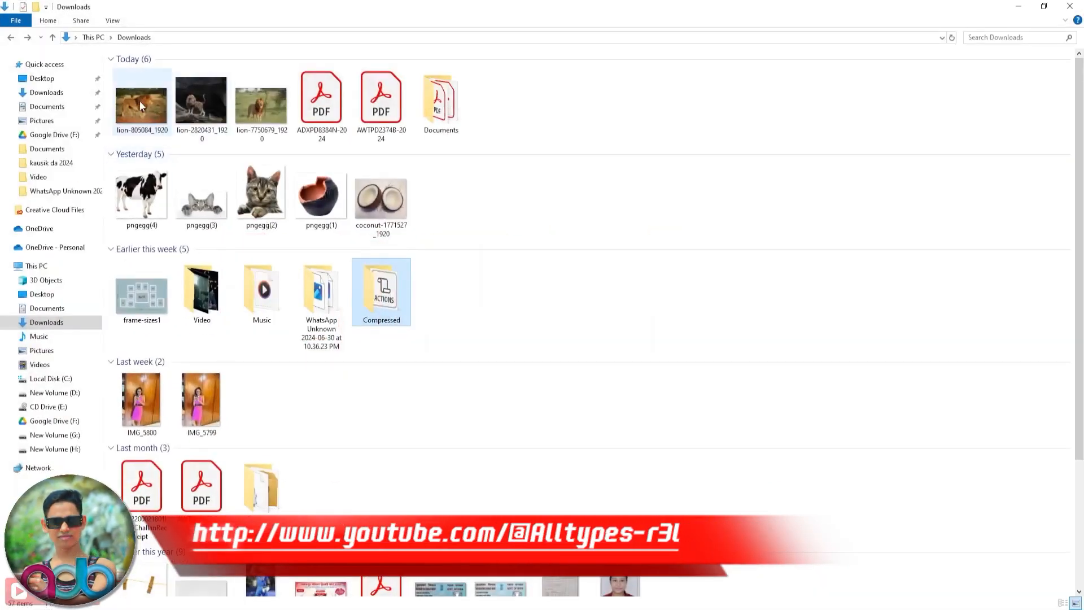
{"action": "left_click_drag", "start_coordinate": [140, 101], "coordinate": [314, 307]}
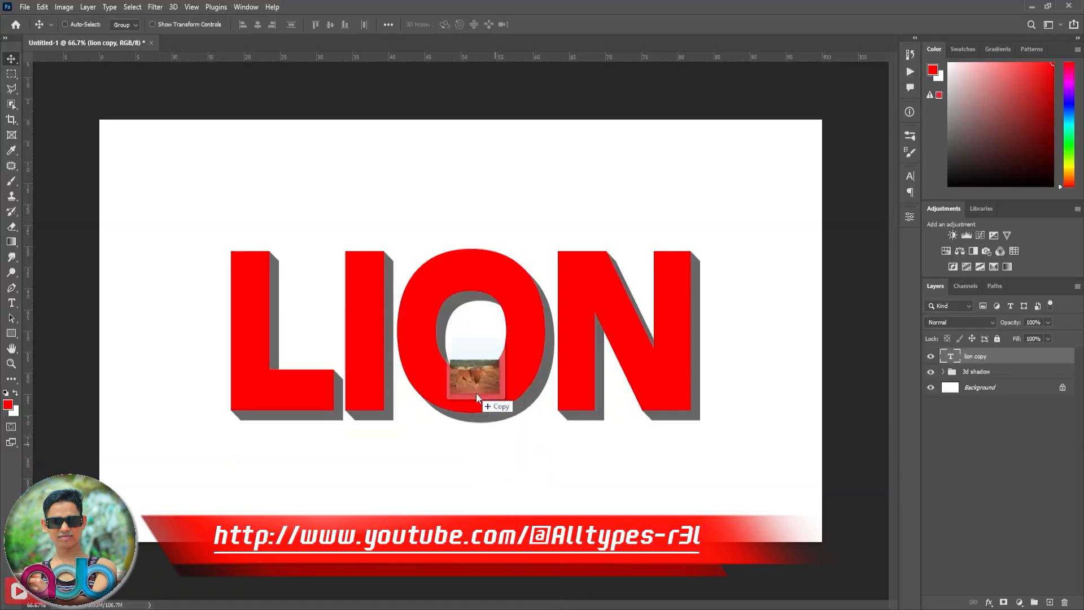
{"action": "left_click_drag", "start_coordinate": [477, 393], "coordinate": [464, 363]}
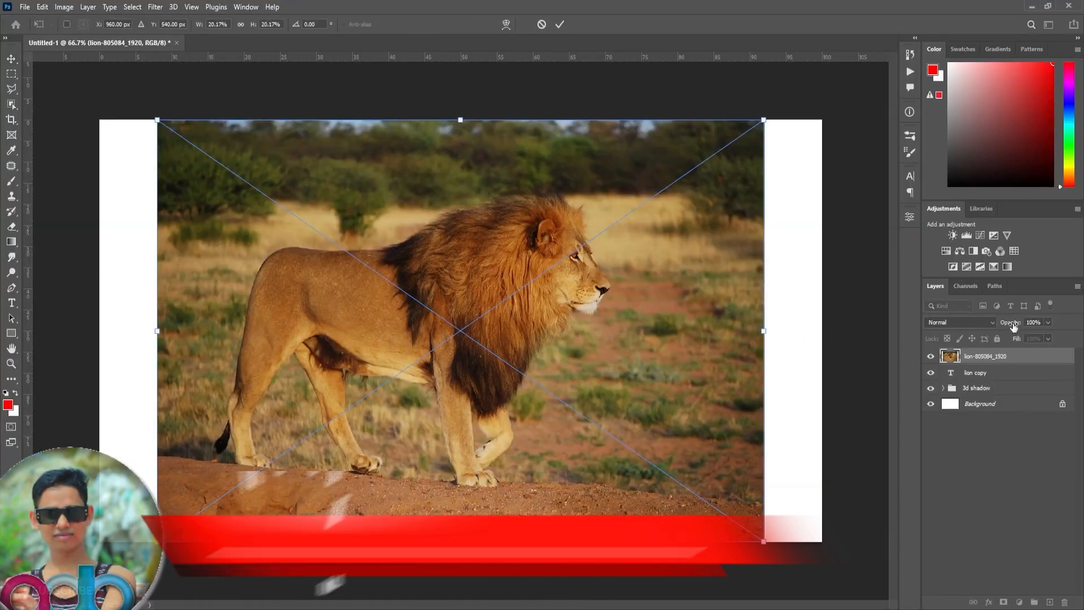
{"action": "left_click_drag", "start_coordinate": [1014, 325], "coordinate": [987, 328]}
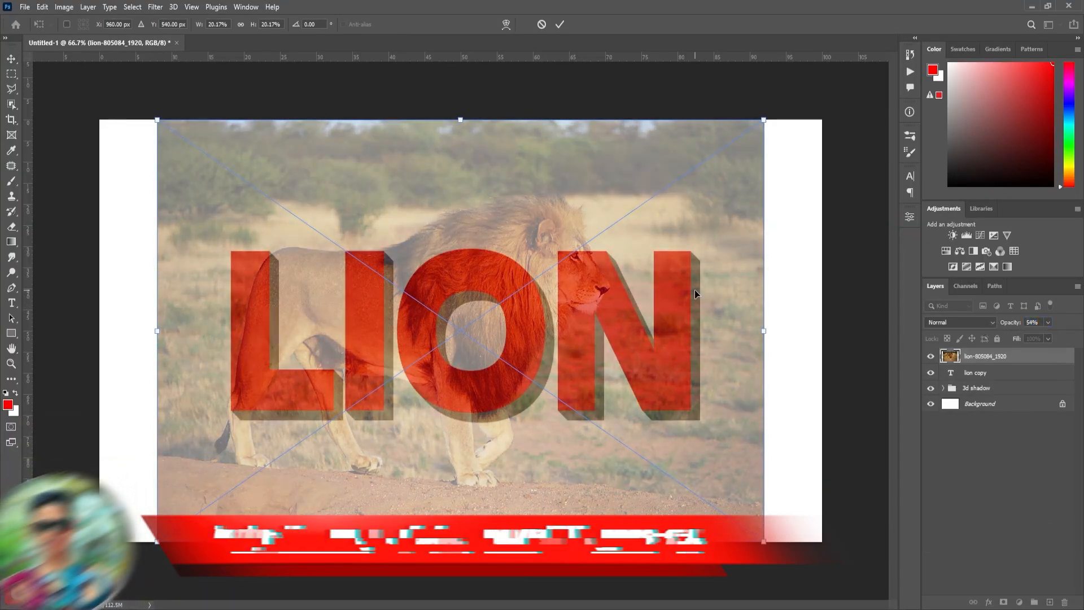
- Flip the placed lion photo horizontally, scale it down to about 16%, and position it over the LION text
{"action": "right_click", "coordinate": [495, 243]}
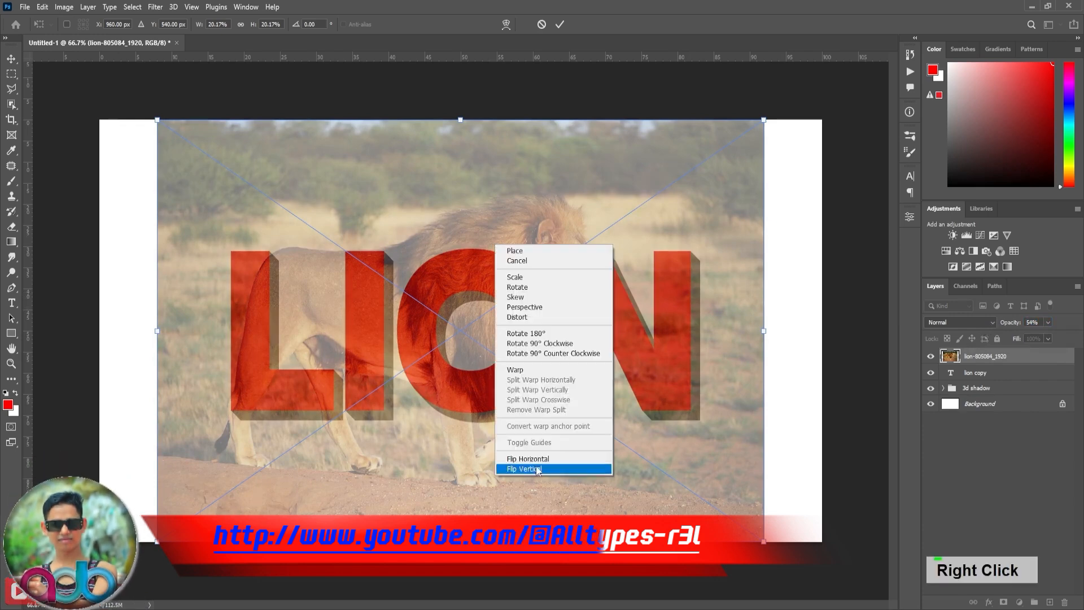
{"action": "left_click", "coordinate": [537, 464]}
{"action": "left_click_drag", "start_coordinate": [554, 315], "coordinate": [531, 325]}
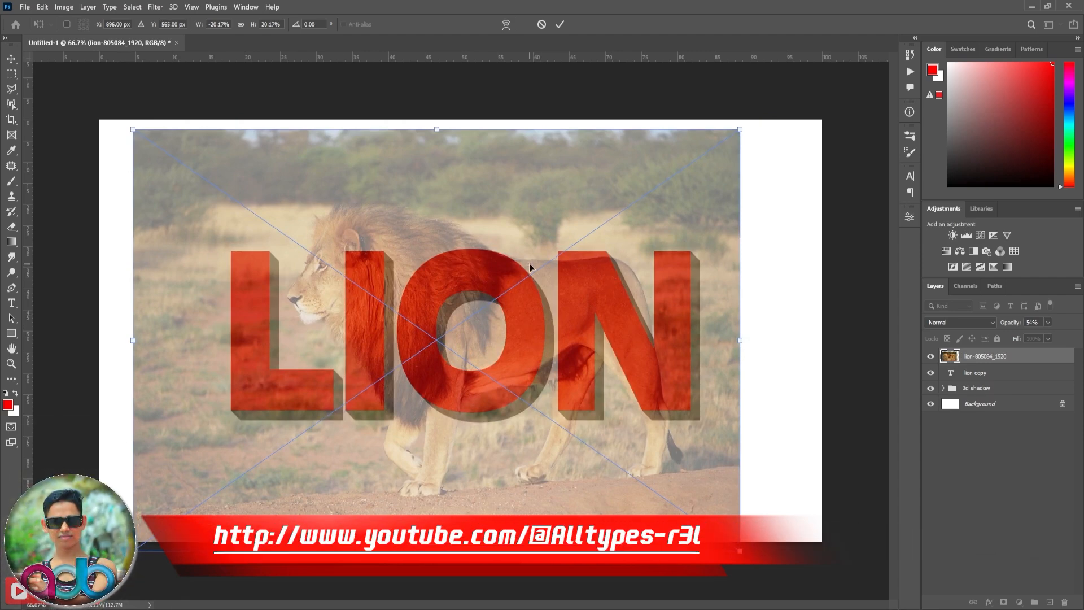
{"action": "left_click_drag", "start_coordinate": [740, 129], "coordinate": [637, 201]}
{"action": "left_click_drag", "start_coordinate": [448, 348], "coordinate": [526, 308]}
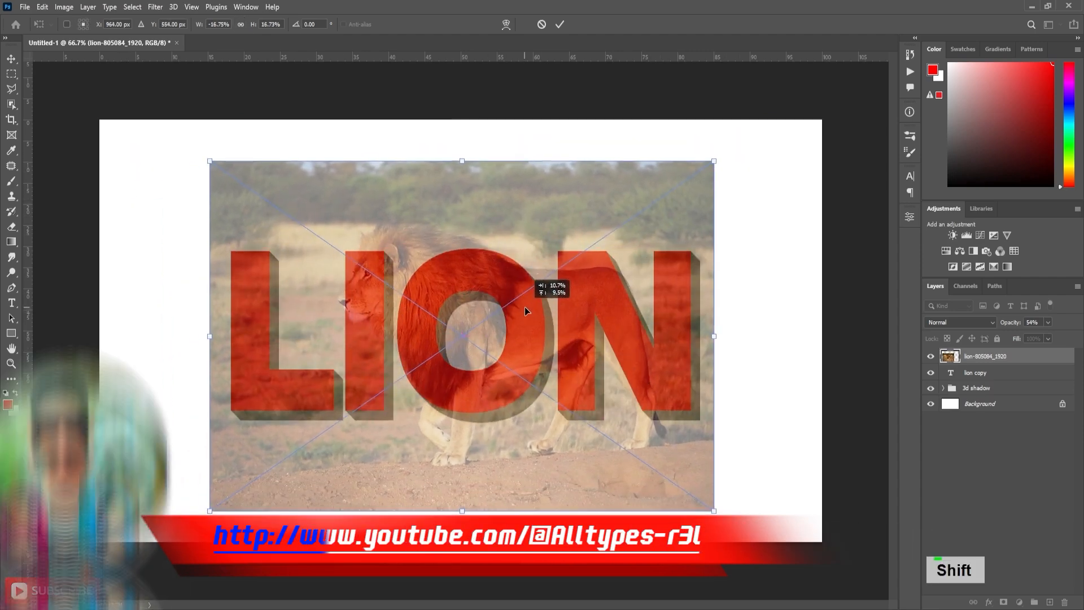
{"action": "left_click_drag", "start_coordinate": [210, 162], "coordinate": [232, 172]}
{"action": "left_click_drag", "start_coordinate": [506, 324], "coordinate": [506, 317]}
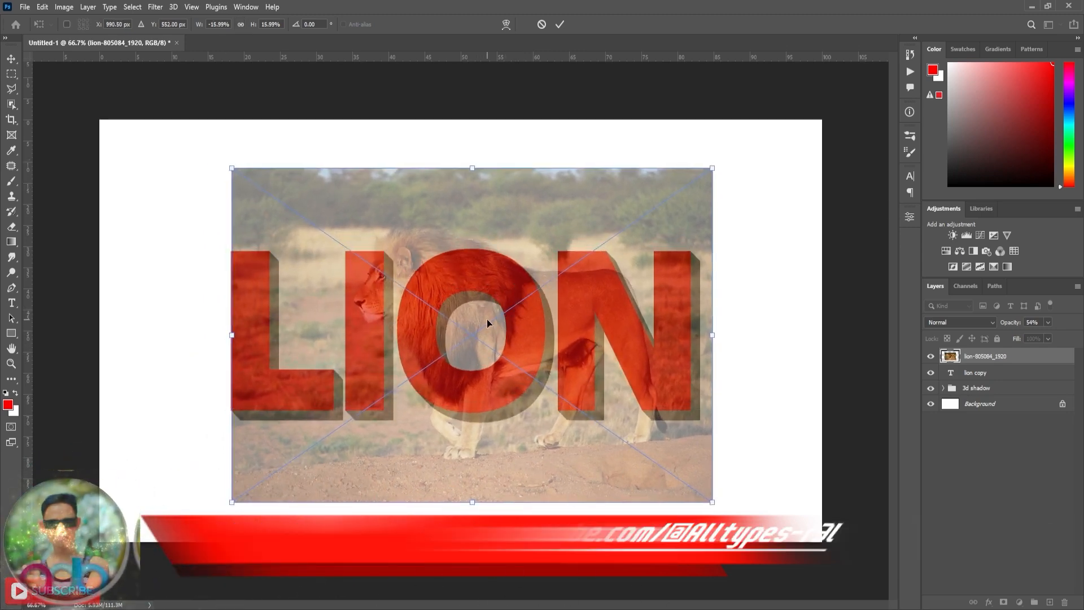
{"action": "left_click", "coordinate": [559, 25]}
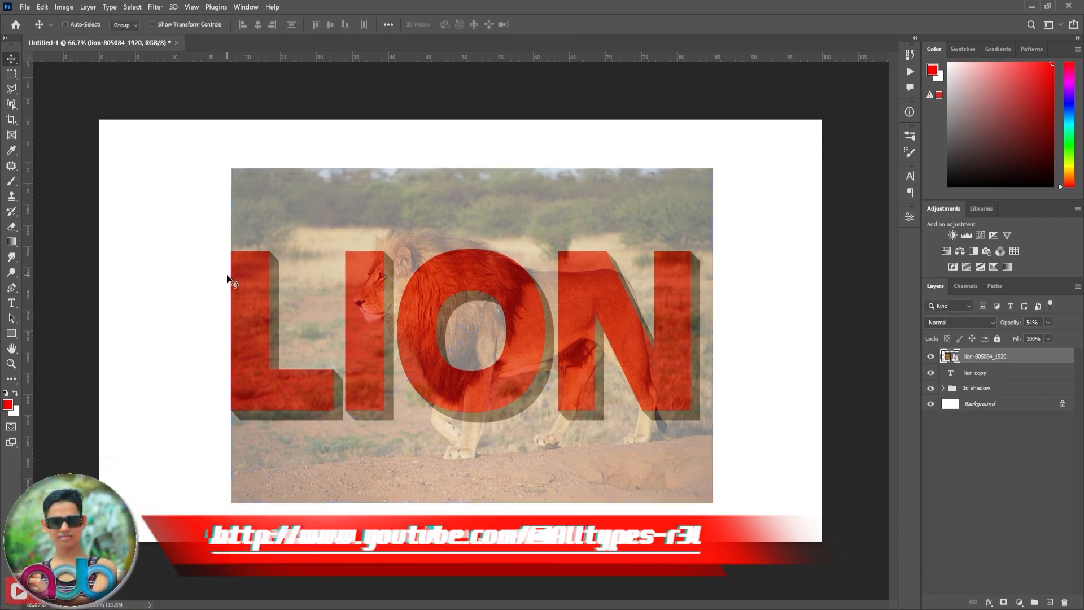
- Rasterize the lion-805084_1920 layer
{"action": "scroll", "coordinate": [226, 274], "scroll_direction": "up", "scroll_amount": 3, "text": "alt"}
{"action": "scroll", "coordinate": [195, 236], "scroll_direction": "down", "scroll_amount": 2, "text": "alt"}
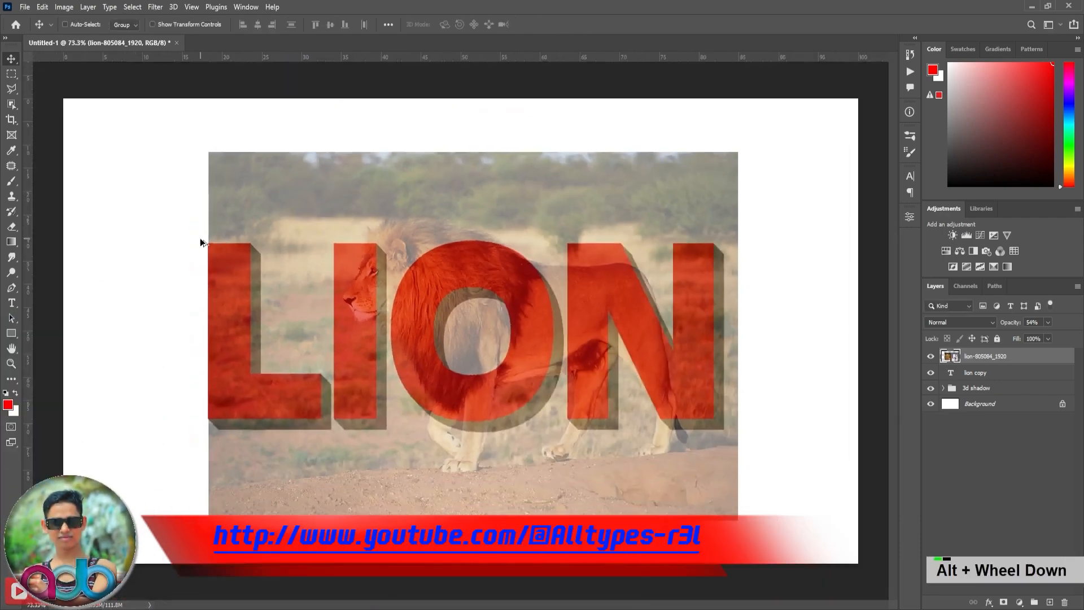
{"action": "right_click", "coordinate": [1011, 357]}
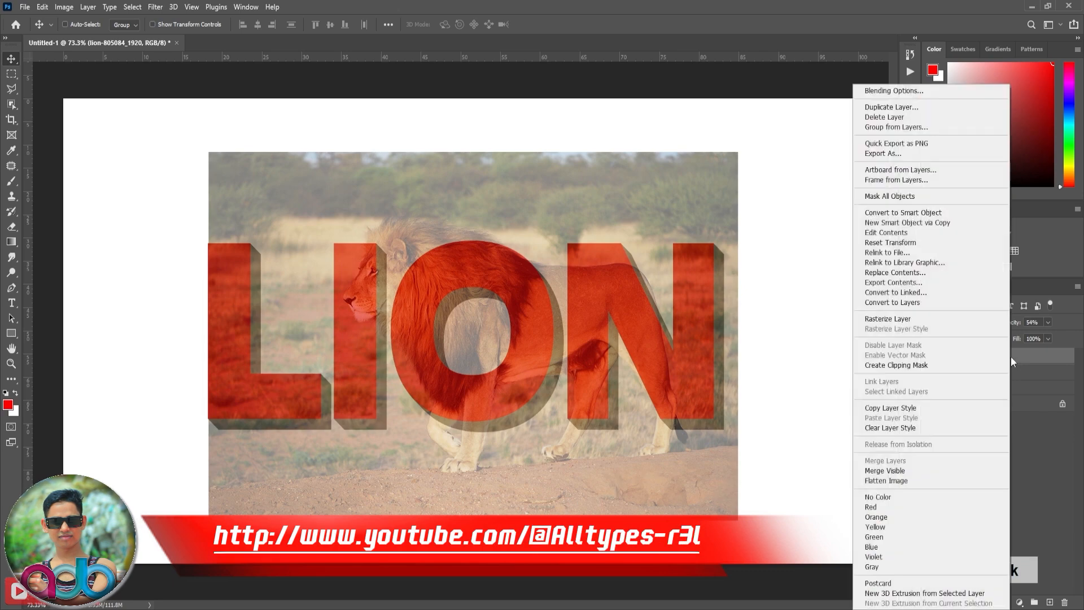
{"action": "left_click", "coordinate": [887, 319]}
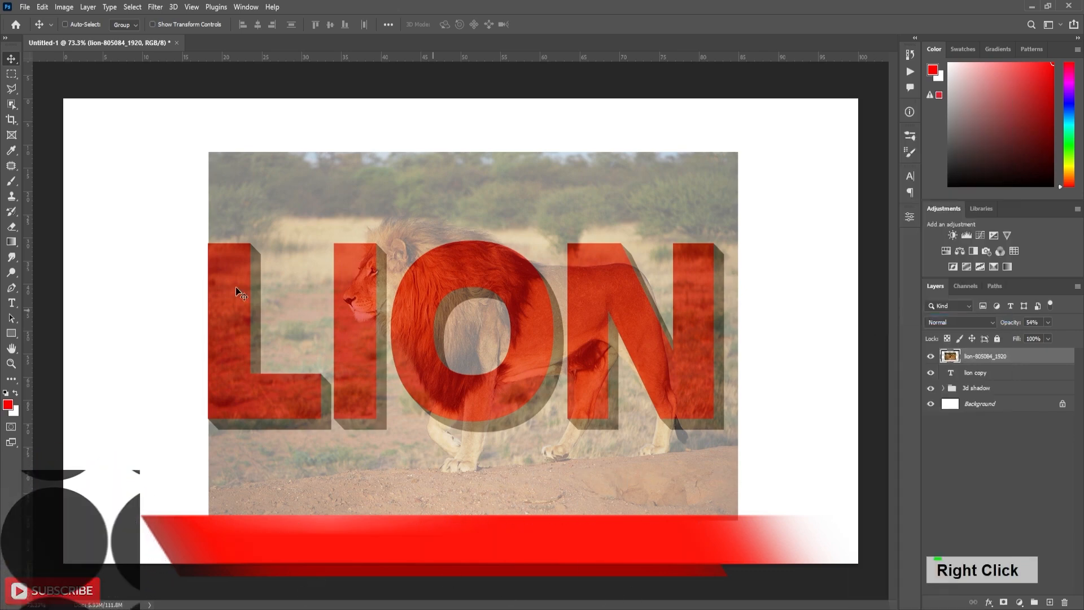
- Extend the photo's left edge past the letter L with a Content-Aware fill of a narrow rectangular selection, and deselect
{"action": "left_click", "coordinate": [10, 75]}
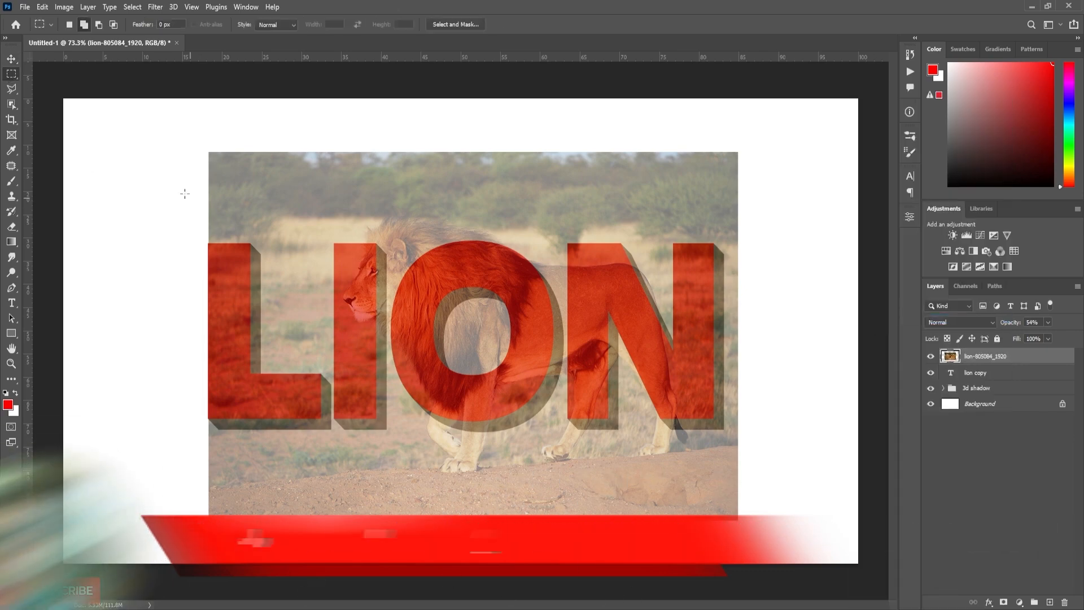
{"action": "left_click_drag", "start_coordinate": [186, 152], "coordinate": [213, 523]}
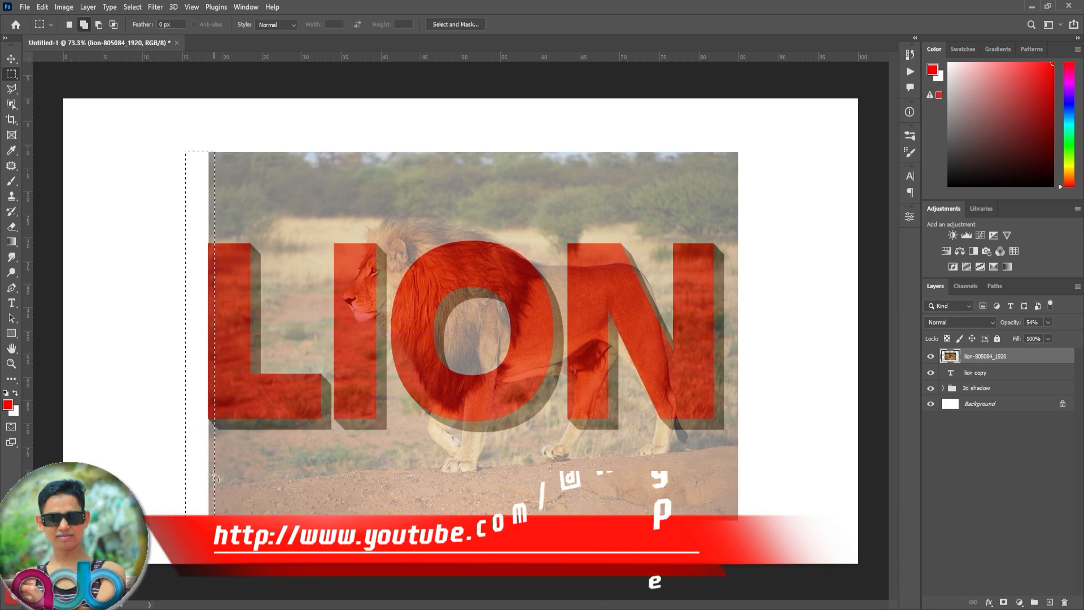
{"action": "right_click", "coordinate": [198, 297]}
{"action": "left_click", "coordinate": [228, 438]}
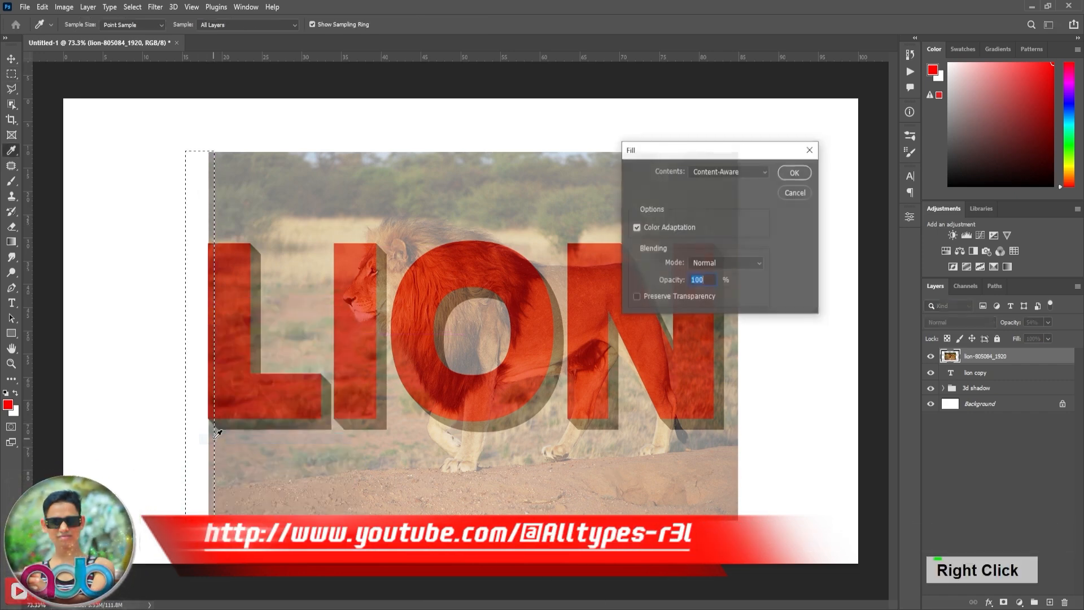
{"action": "left_click", "coordinate": [793, 173]}
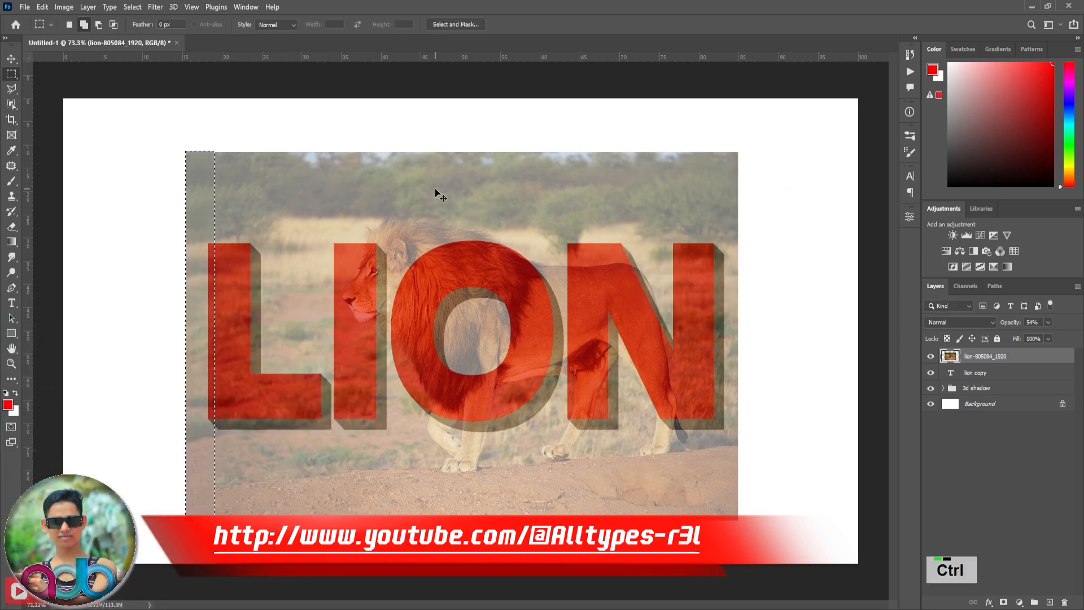
{"action": "key", "text": "ctrl+d"}
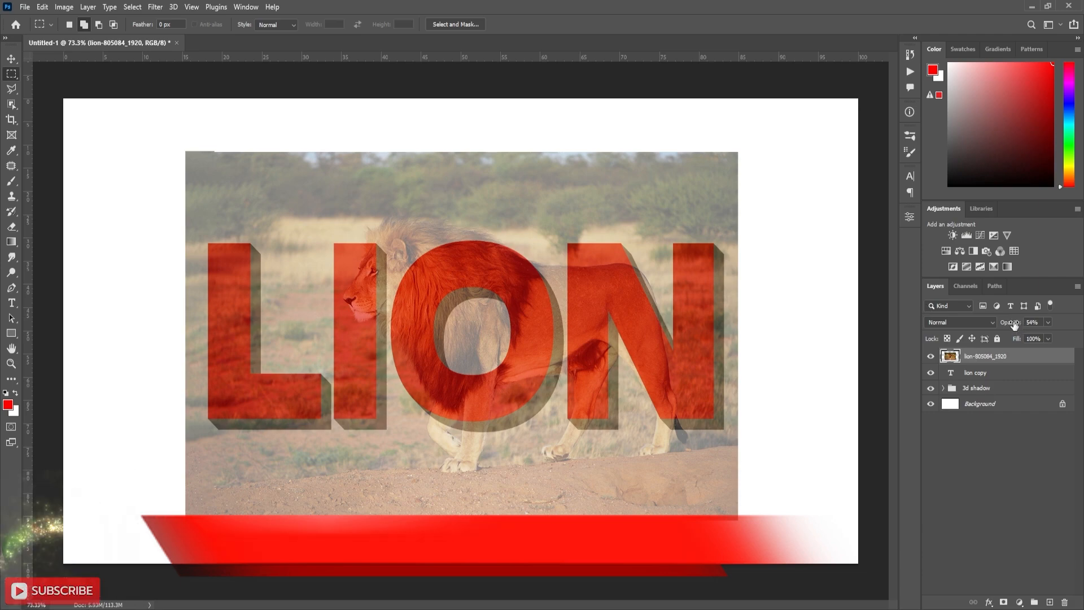
- Restore the lion photo layer to 100% opacity and clip it to the lion copy text layer
{"action": "left_click_drag", "start_coordinate": [1015, 326], "coordinate": [1066, 330]}
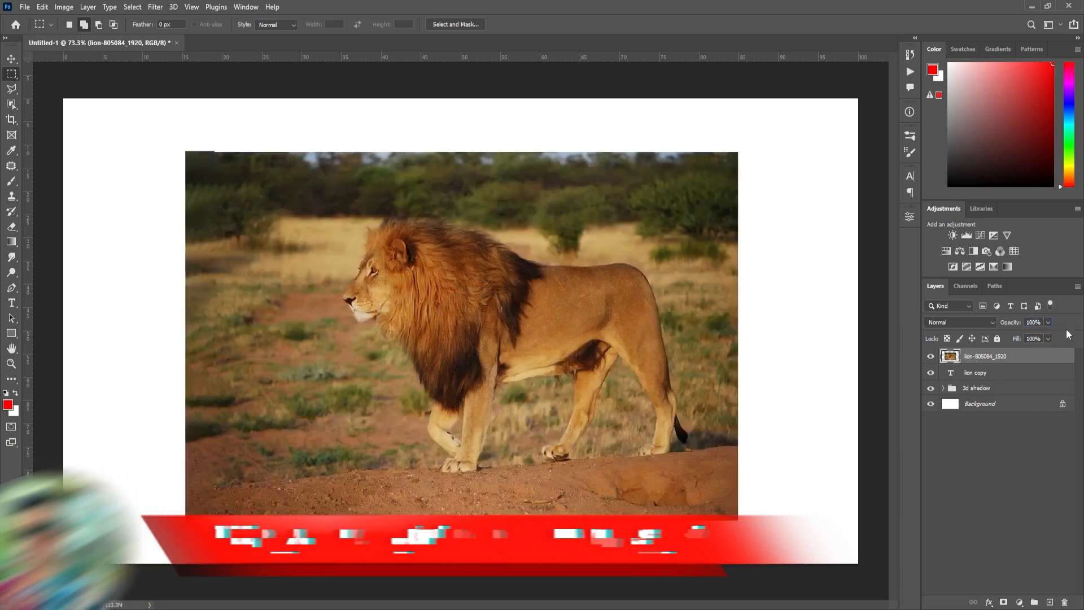
{"action": "right_click", "coordinate": [1035, 358]}
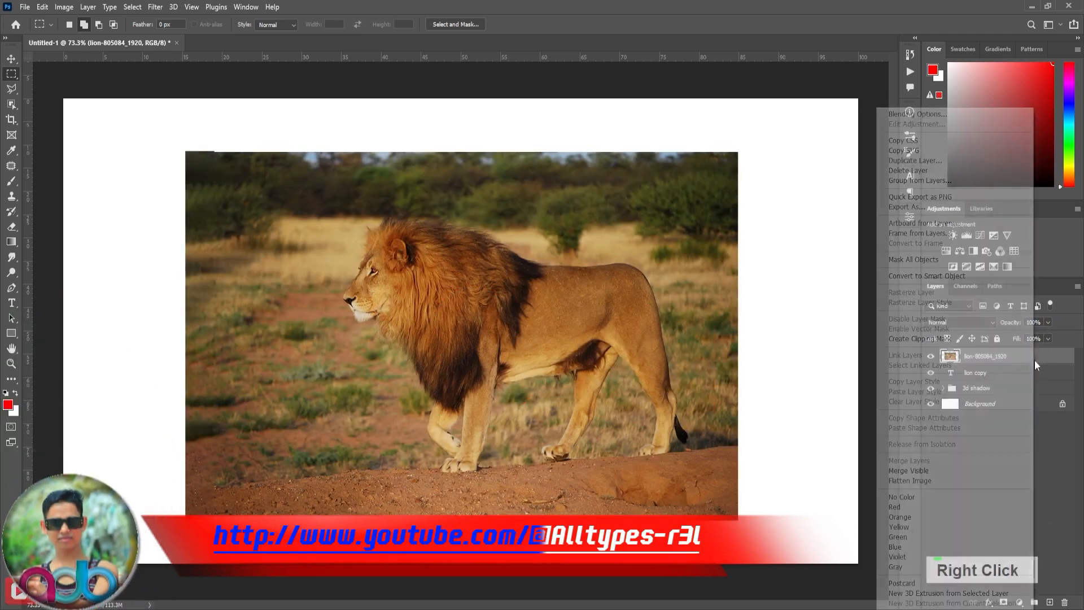
{"action": "left_click", "coordinate": [937, 340]}
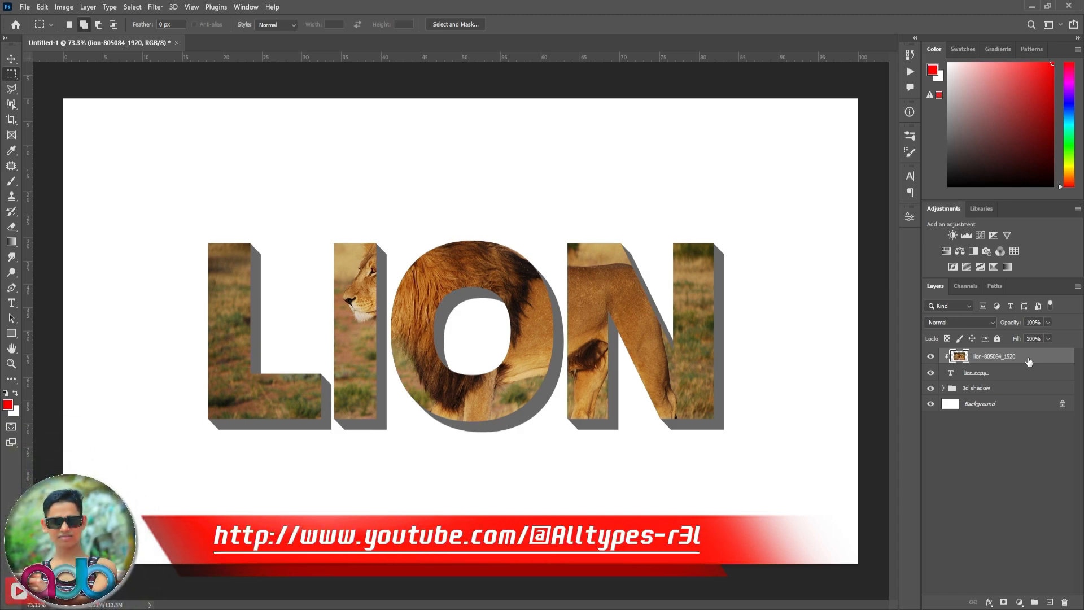
- Duplicate the clipped lion photo layer and select the lion on the copy with Select Subject
{"action": "key", "text": "ctrl+j"}
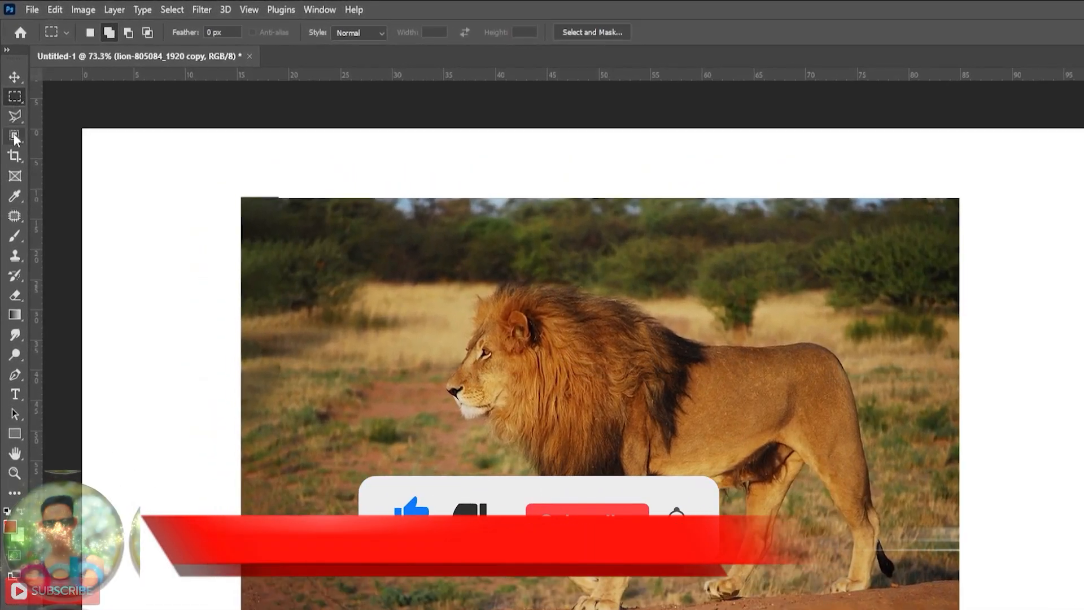
{"action": "left_click", "coordinate": [15, 138]}
{"action": "left_click", "coordinate": [39, 147]}
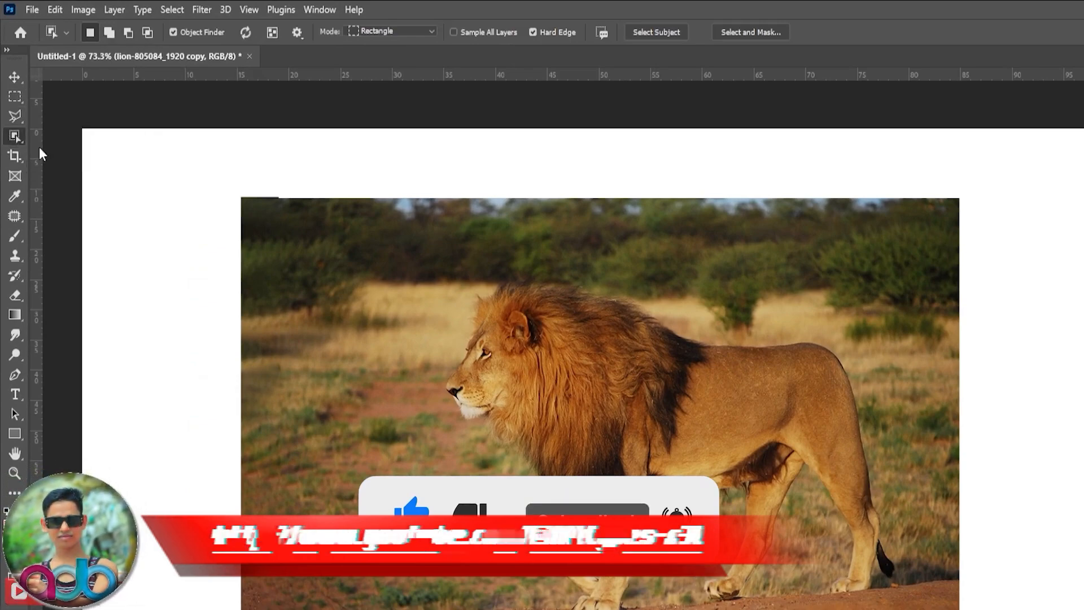
{"action": "key", "text": "shift+w"}
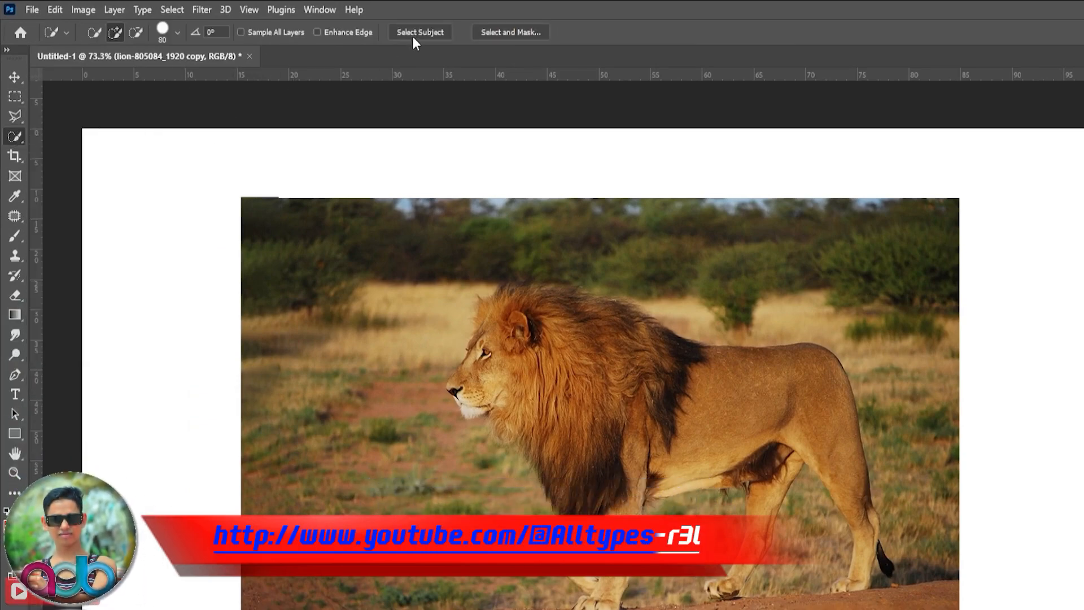
{"action": "left_click", "coordinate": [418, 32]}
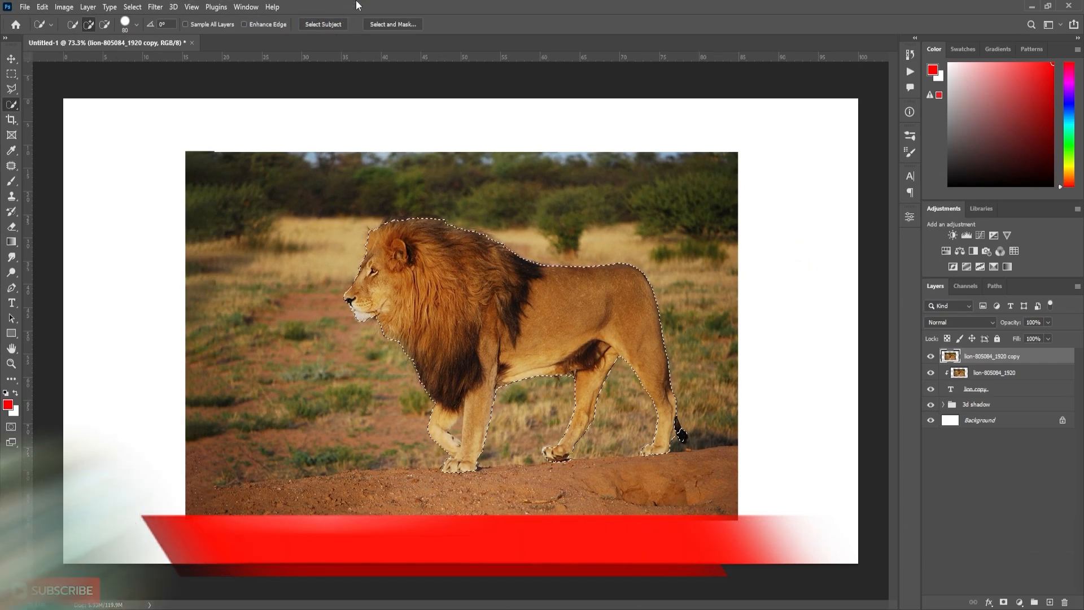
- Refine the selection's edges along the mane and back in Select and Mask, using the Refine Edge Brush at sizes 15 and 7
{"action": "left_click", "coordinate": [385, 24]}
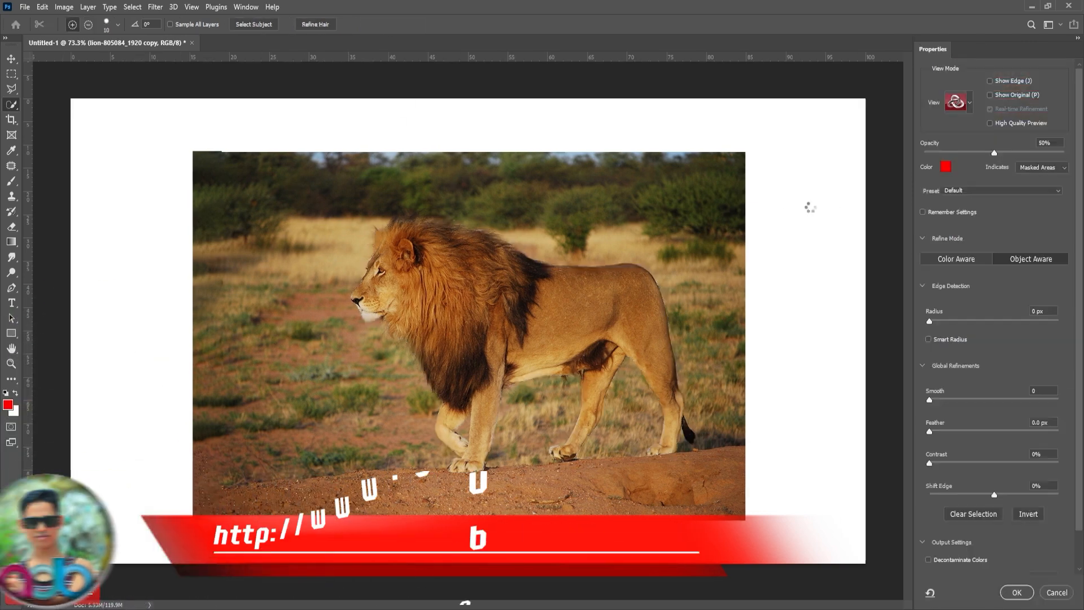
{"action": "scroll", "coordinate": [379, 223], "scroll_direction": "up", "scroll_amount": 3, "text": "alt"}
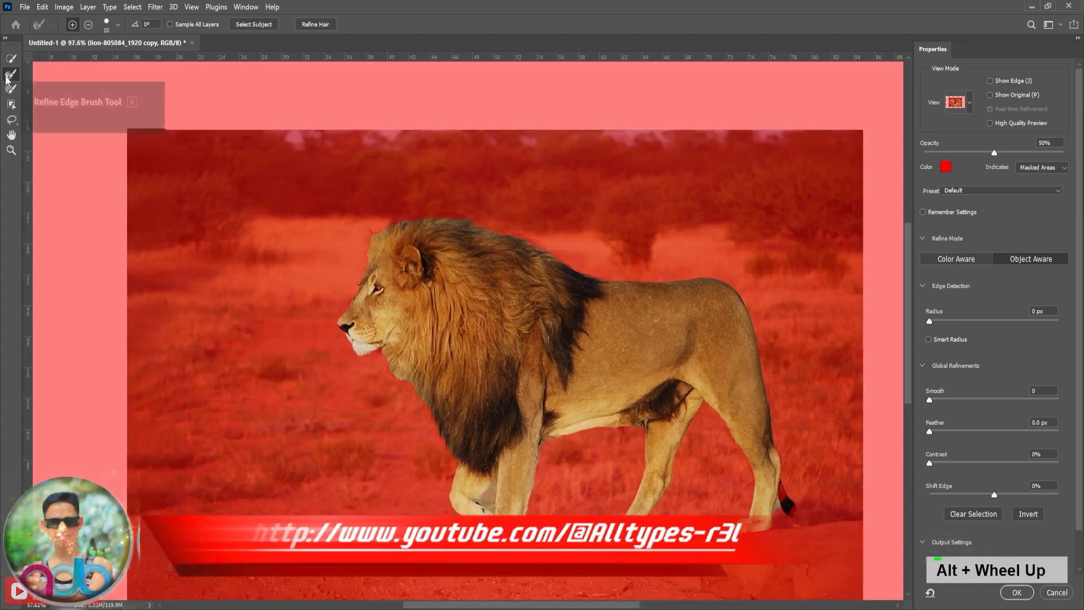
{"action": "key", "text": "bracketright"}
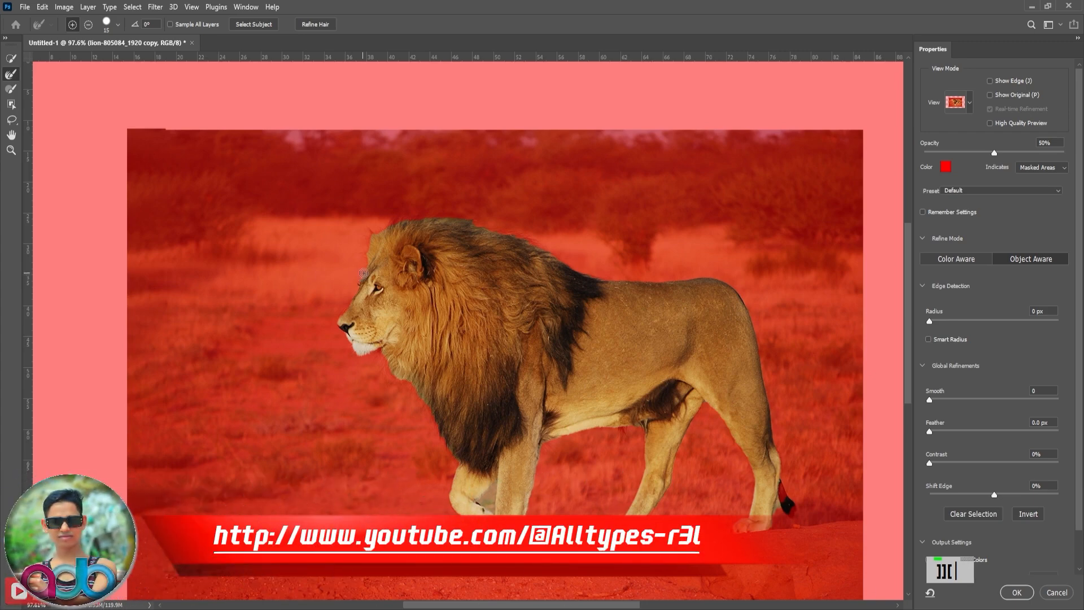
{"action": "mouse_move", "coordinate": [364, 274]}
{"action": "left_mouse_down"}
{"action": "mouse_move", "coordinate": [382, 229]}
{"action": "mouse_move", "coordinate": [461, 219]}
{"action": "mouse_move", "coordinate": [508, 235]}
{"action": "left_mouse_up"}
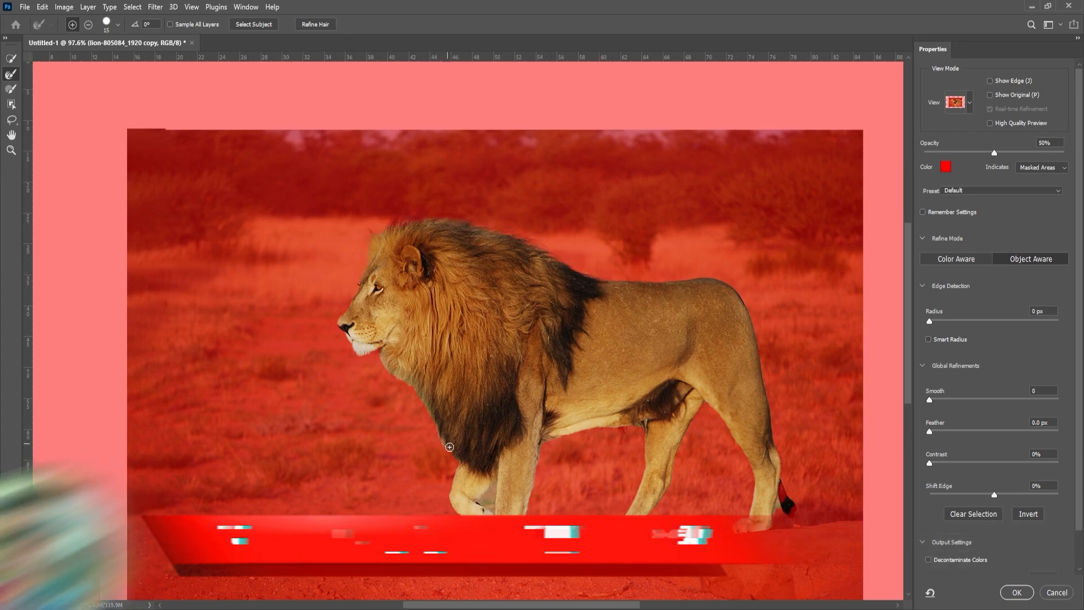
{"action": "key", "text": "bracketleft"}
{"action": "key", "text": "bracketleft"}
{"action": "key", "text": "bracketleft"}
{"action": "key", "text": "bracketleft"}
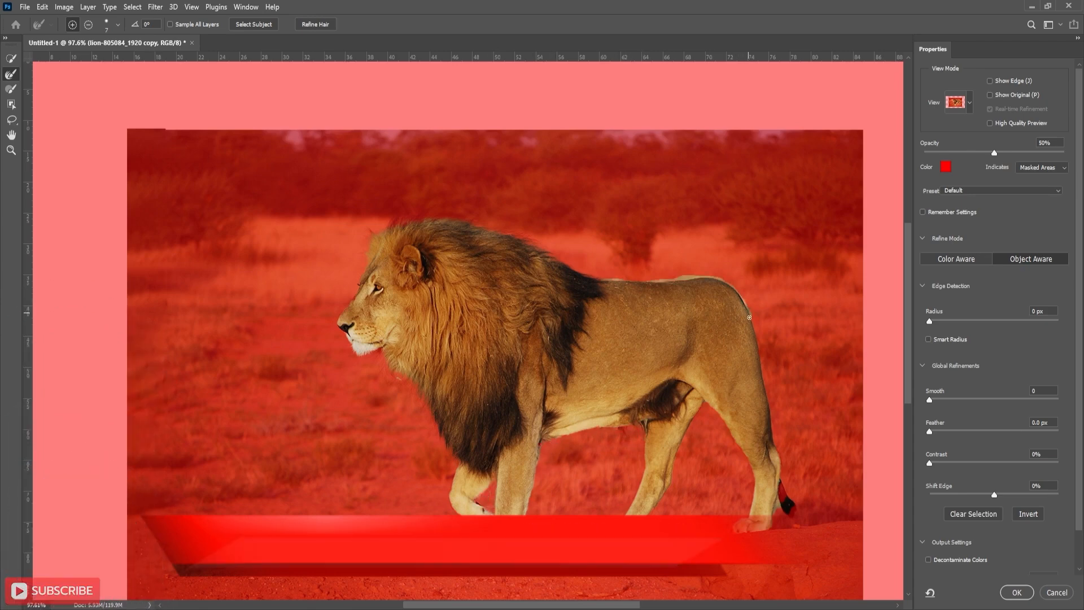
{"action": "left_click", "coordinate": [1016, 592]}
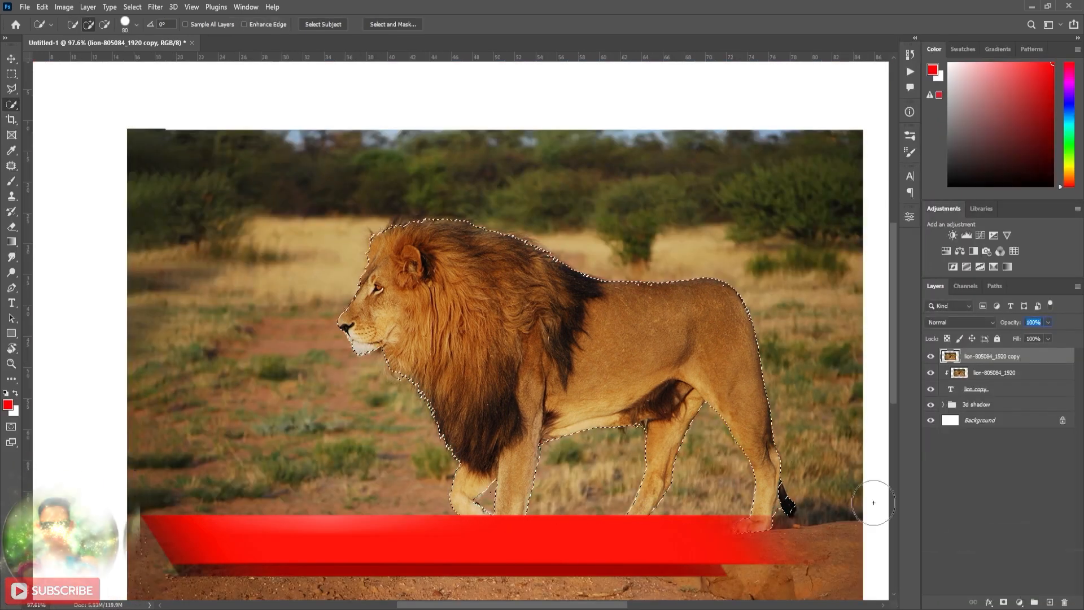
- Mask the lion-805084_1920 copy layer from the selection and paint the mask black over the legs, tail and hindquarters outside the letters
{"action": "left_click", "coordinate": [1004, 603]}
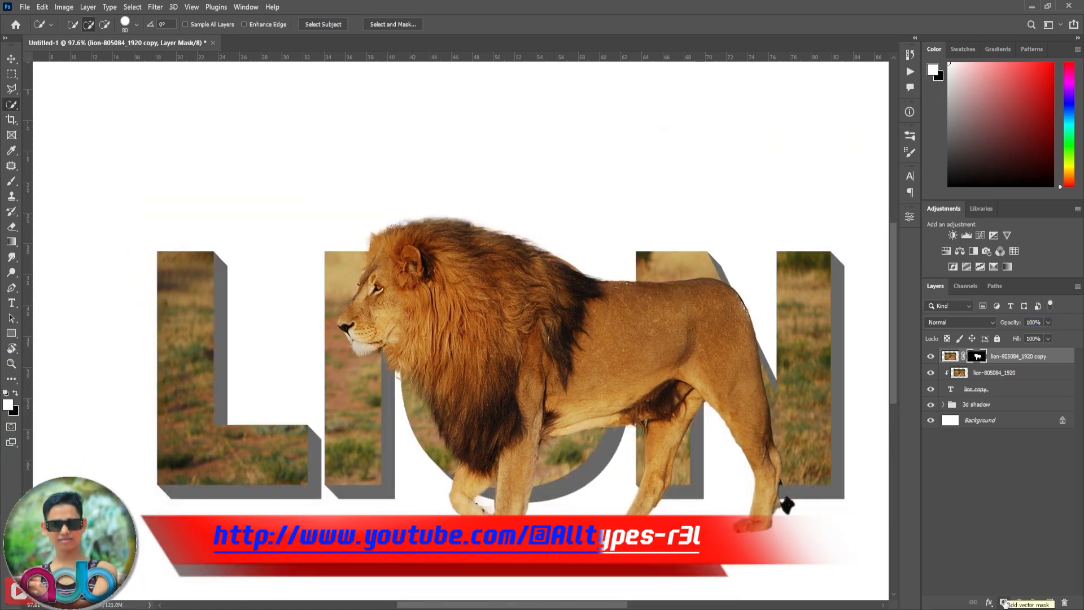
{"action": "left_click", "coordinate": [11, 180]}
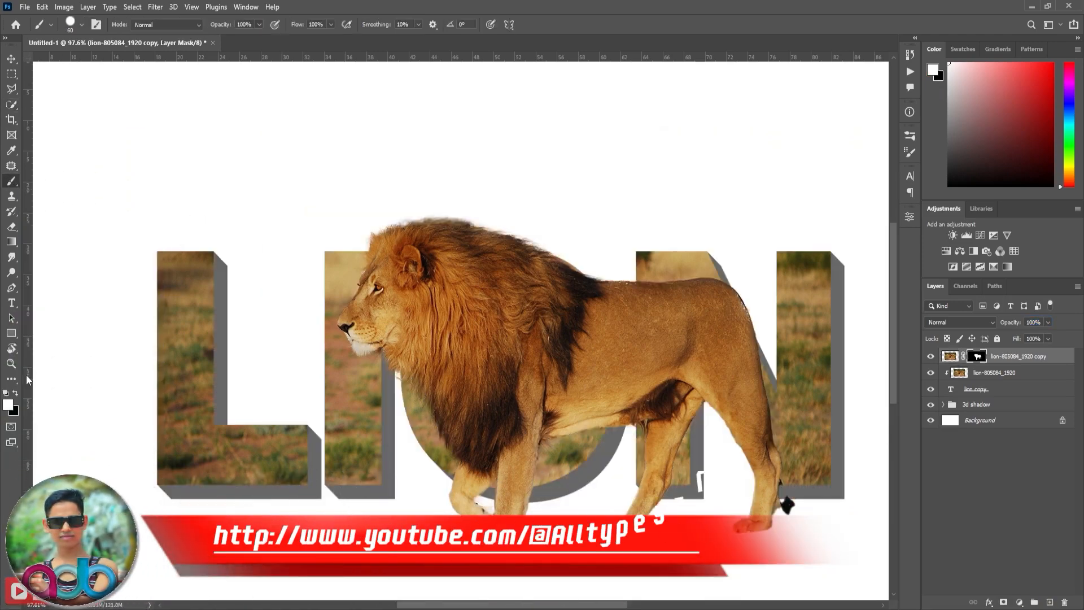
{"action": "left_click", "coordinate": [15, 394]}
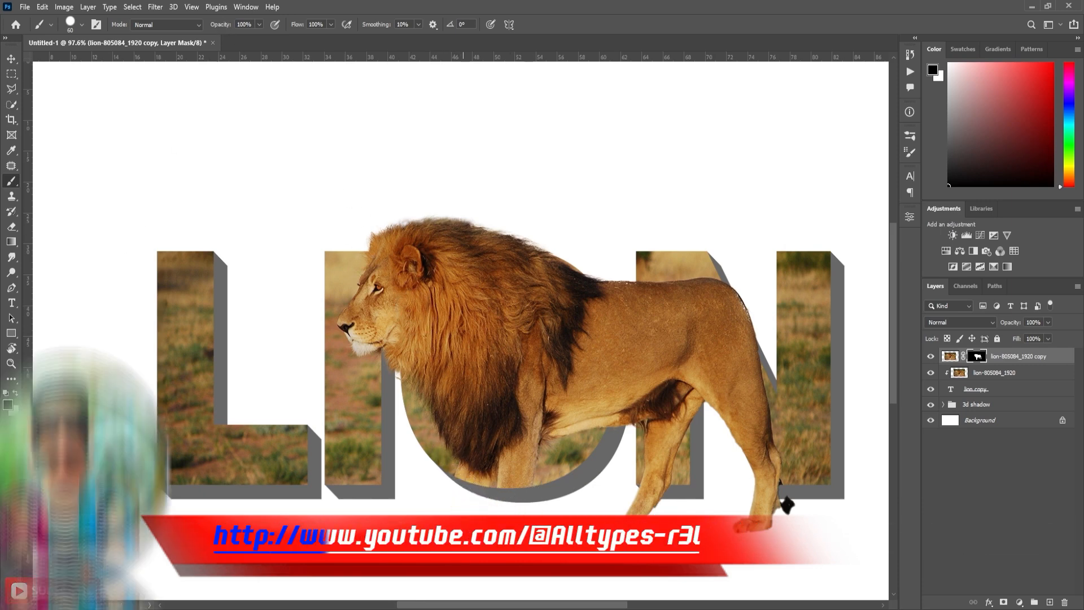
{"action": "left_click_drag", "start_coordinate": [632, 530], "coordinate": [650, 502]}
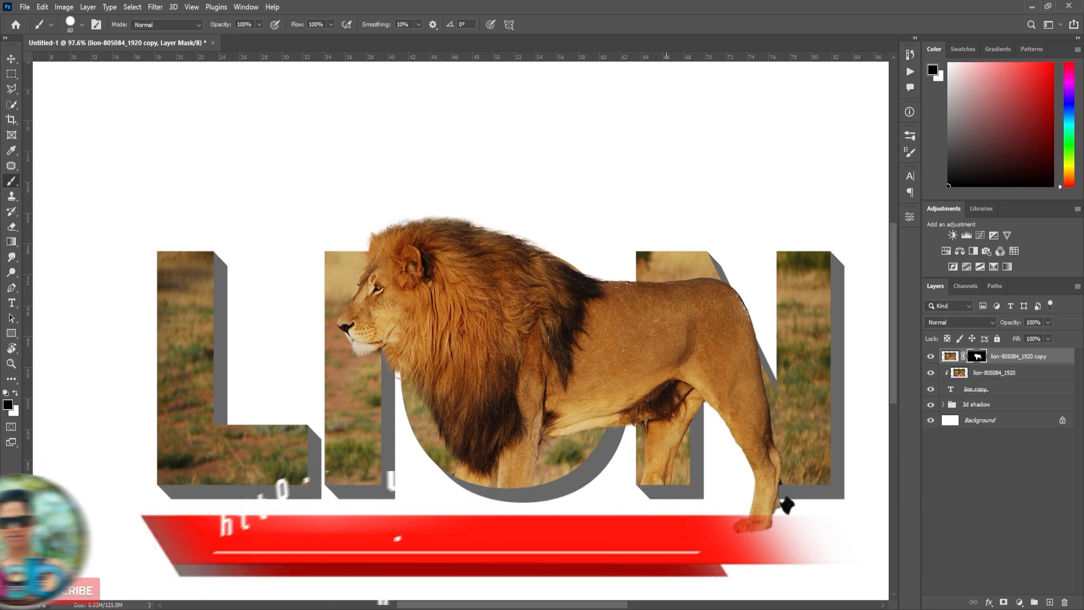
{"action": "left_click_drag", "start_coordinate": [748, 504], "coordinate": [797, 507]}
{"action": "mouse_move", "coordinate": [729, 526]}
{"action": "left_mouse_down"}
{"action": "mouse_move", "coordinate": [777, 506]}
{"action": "mouse_move", "coordinate": [702, 323]}
{"action": "mouse_move", "coordinate": [684, 493]}
{"action": "left_mouse_up"}
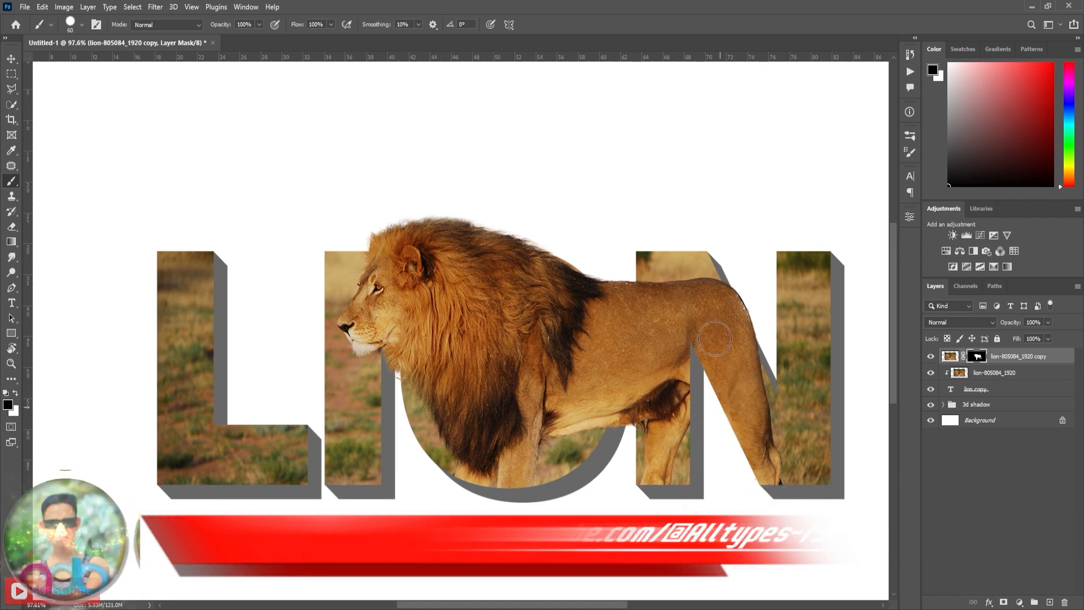
{"action": "left_click_drag", "start_coordinate": [714, 277], "coordinate": [766, 342]}
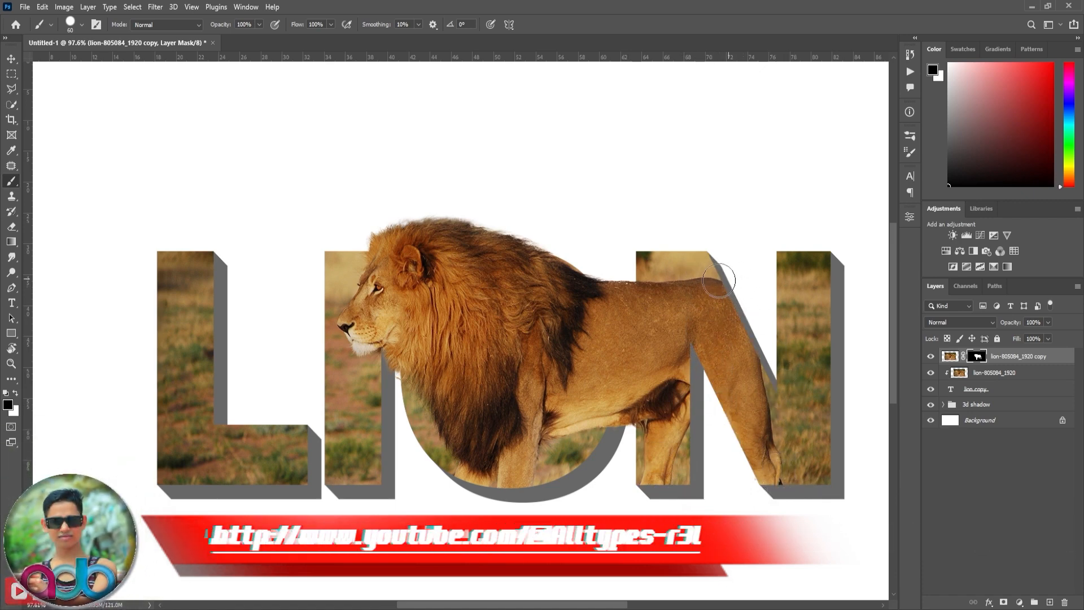
{"action": "mouse_move", "coordinate": [642, 278]}
{"action": "left_mouse_down"}
{"action": "mouse_move", "coordinate": [621, 480]}
{"action": "mouse_move", "coordinate": [613, 316]}
{"action": "mouse_move", "coordinate": [598, 275]}
{"action": "mouse_move", "coordinate": [646, 486]}
{"action": "left_mouse_up"}
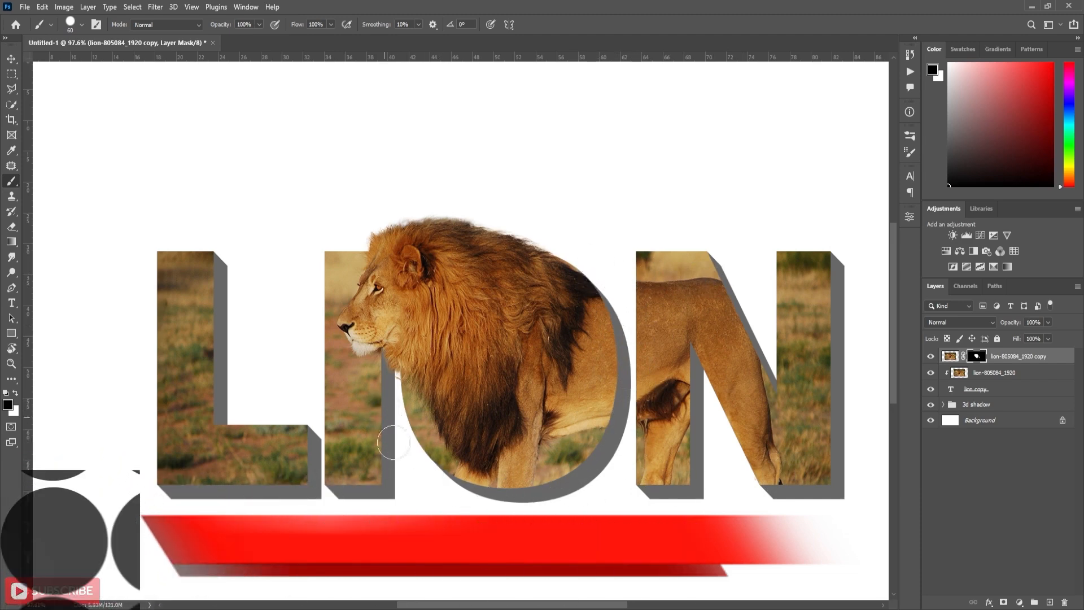
- Duplicate the lion-805084_1920 photo layer to just below the lion copy text and clip the duplicate to the 3d shadow group
{"action": "left_click", "coordinate": [1020, 374]}
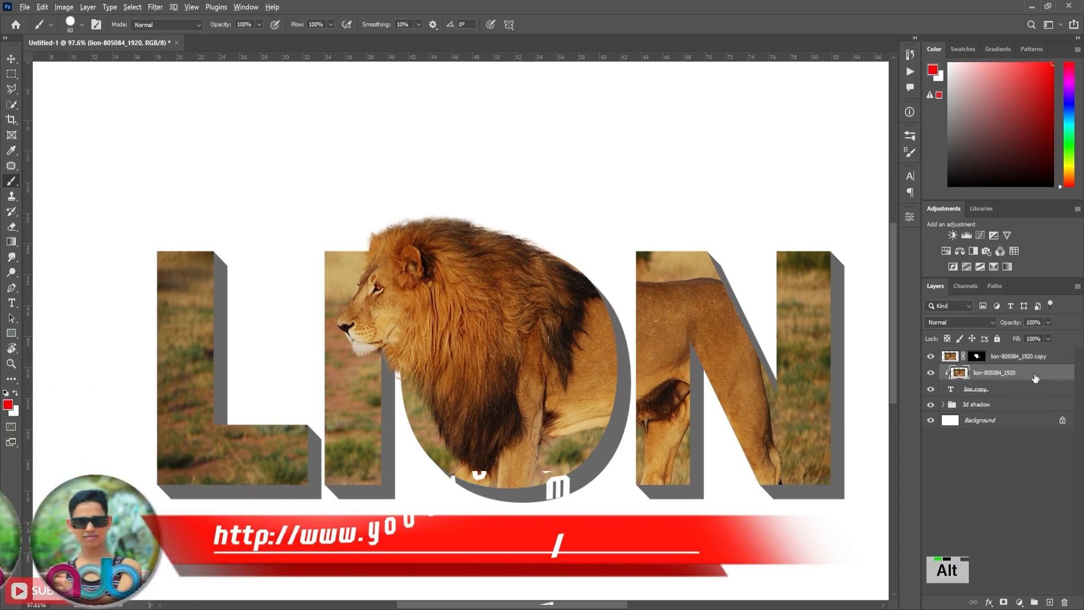
{"action": "left_click_drag", "start_coordinate": [1024, 378], "coordinate": [1026, 404]}
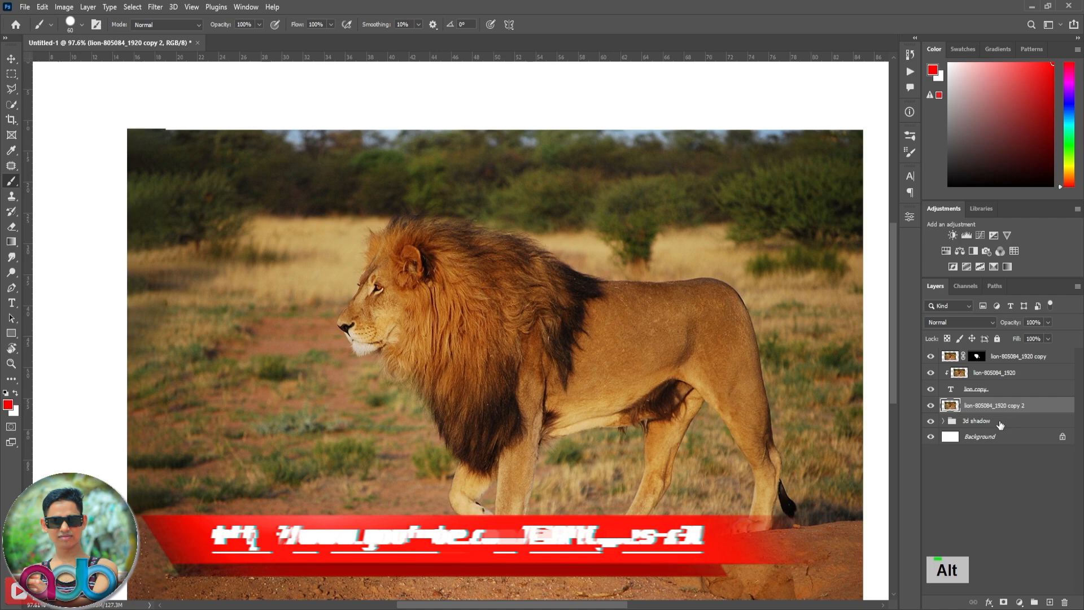
{"action": "right_click", "coordinate": [1044, 407]}
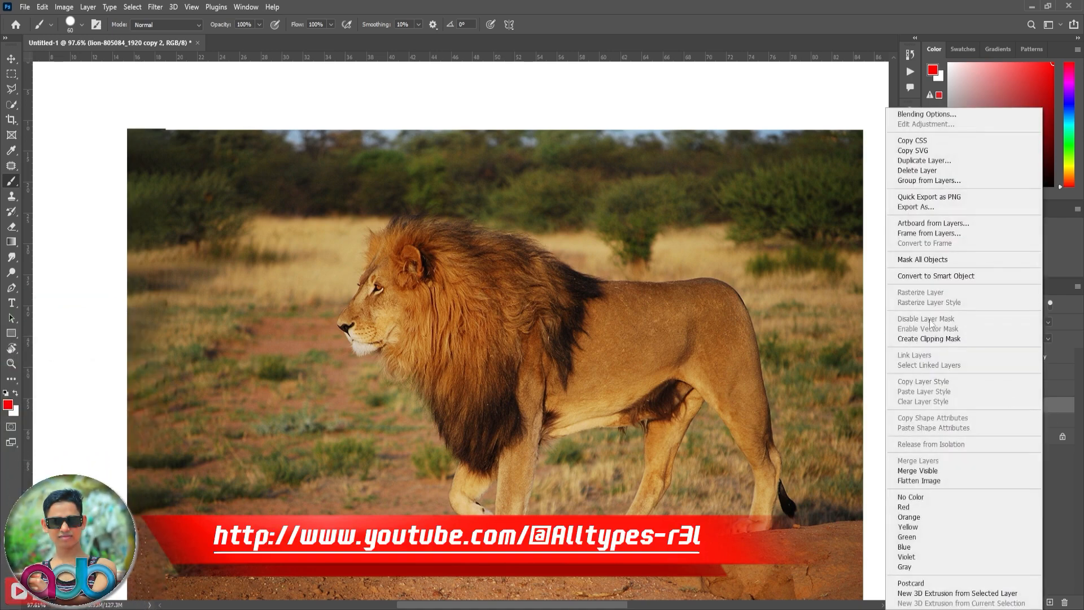
{"action": "left_click", "coordinate": [929, 338]}
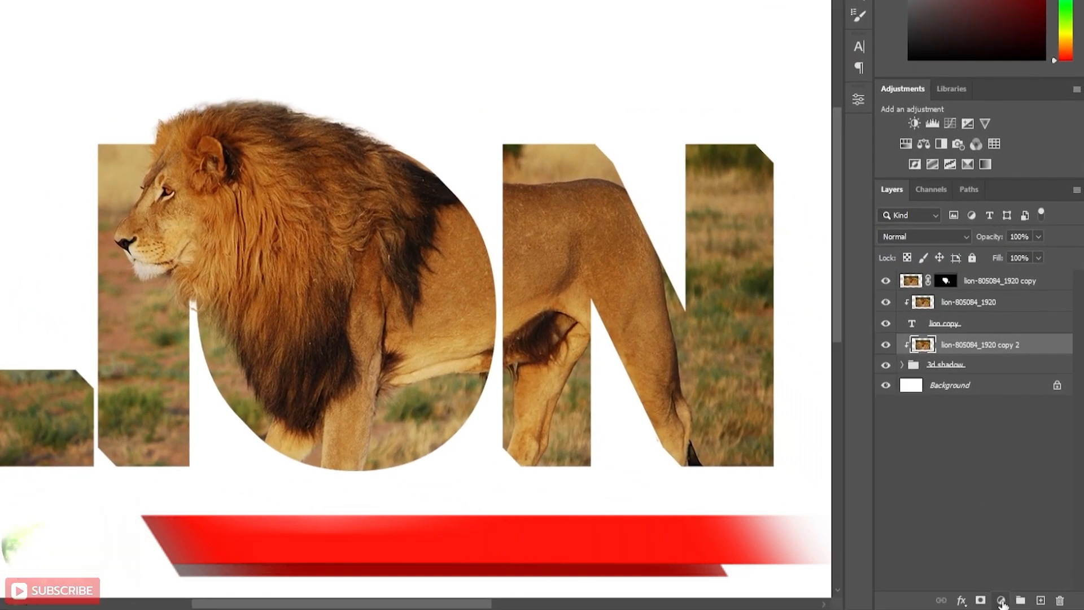
- Add a Levels adjustment clipped to the photo over the 3d shadow group, with the white output level set to 209
{"action": "left_click", "coordinate": [1001, 602]}
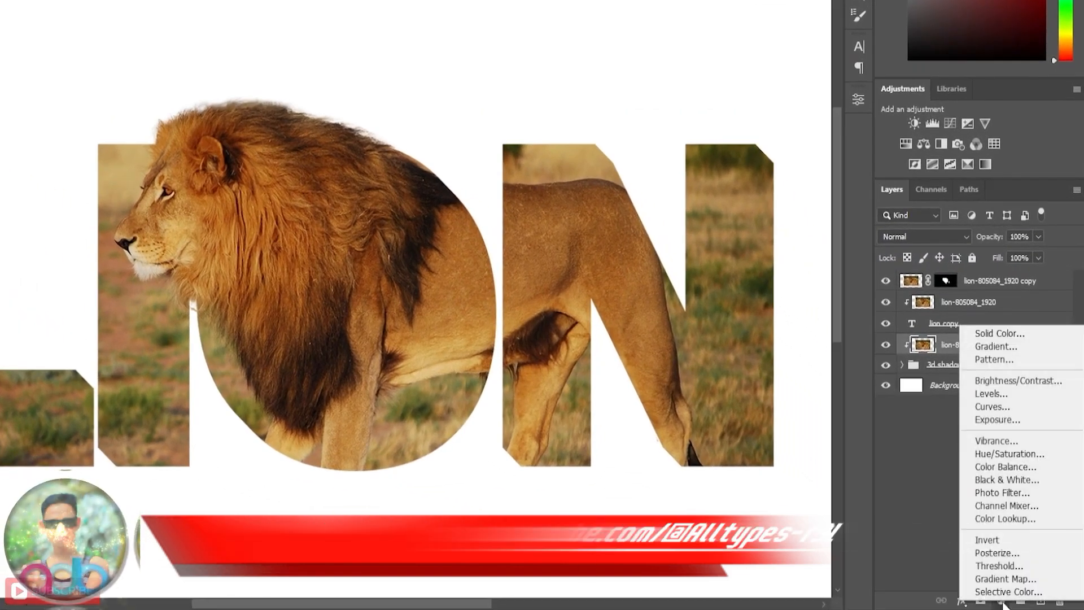
{"action": "left_click", "coordinate": [1003, 394]}
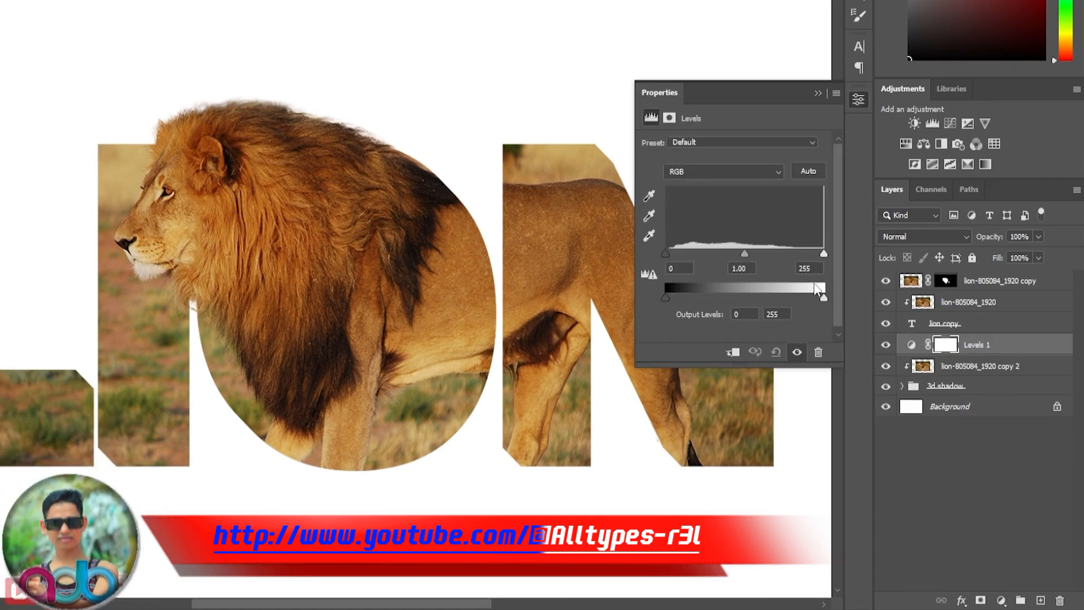
{"action": "left_click_drag", "start_coordinate": [823, 300], "coordinate": [804, 297]}
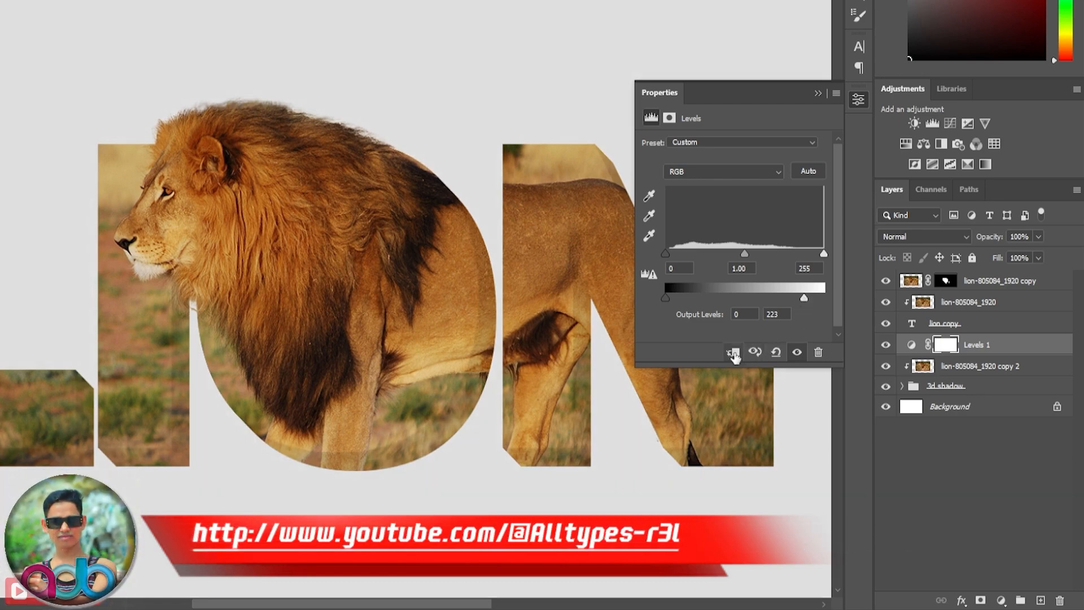
{"action": "left_click", "coordinate": [733, 352]}
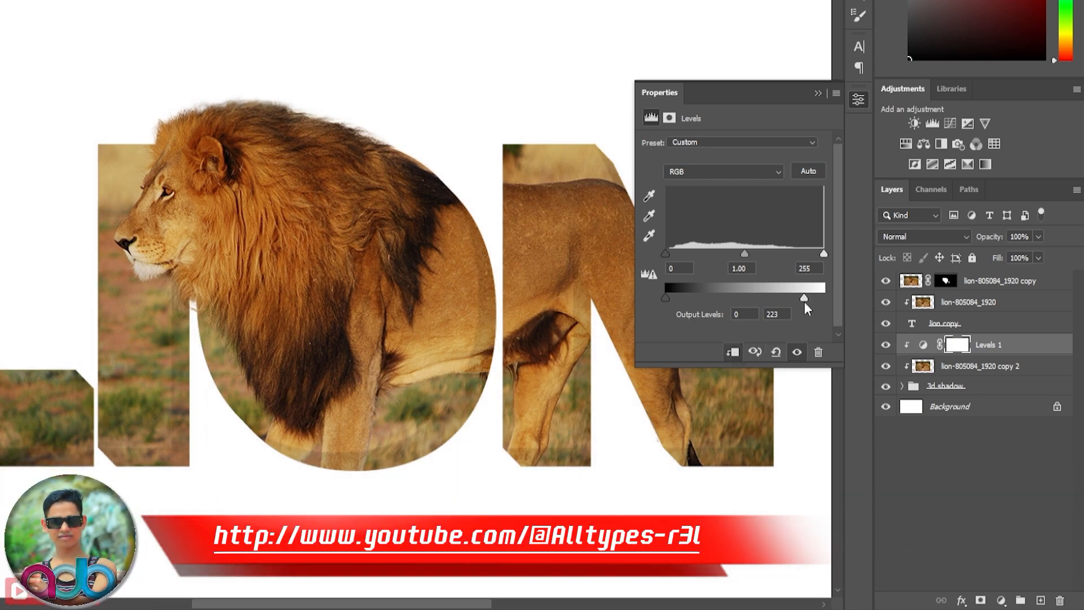
{"action": "left_click_drag", "start_coordinate": [804, 297], "coordinate": [797, 297]}
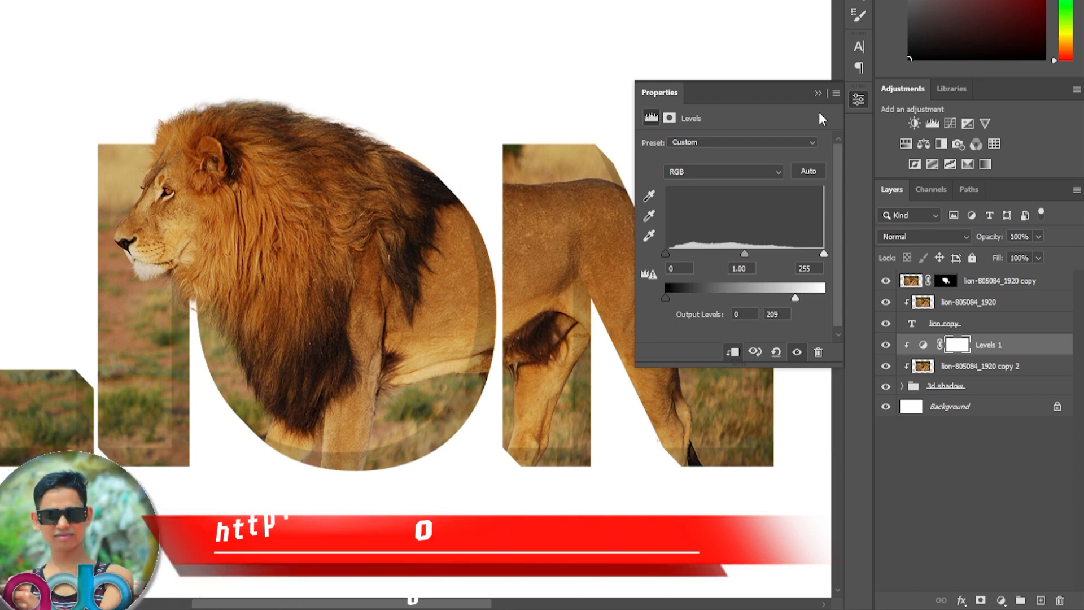
{"action": "left_click", "coordinate": [817, 92]}
- Add a clipped Exposure adjustment above Levels 1 with gamma correction 0.86 and exposure -0.56 to darken the extruded sides
{"action": "left_click", "coordinate": [1001, 601]}
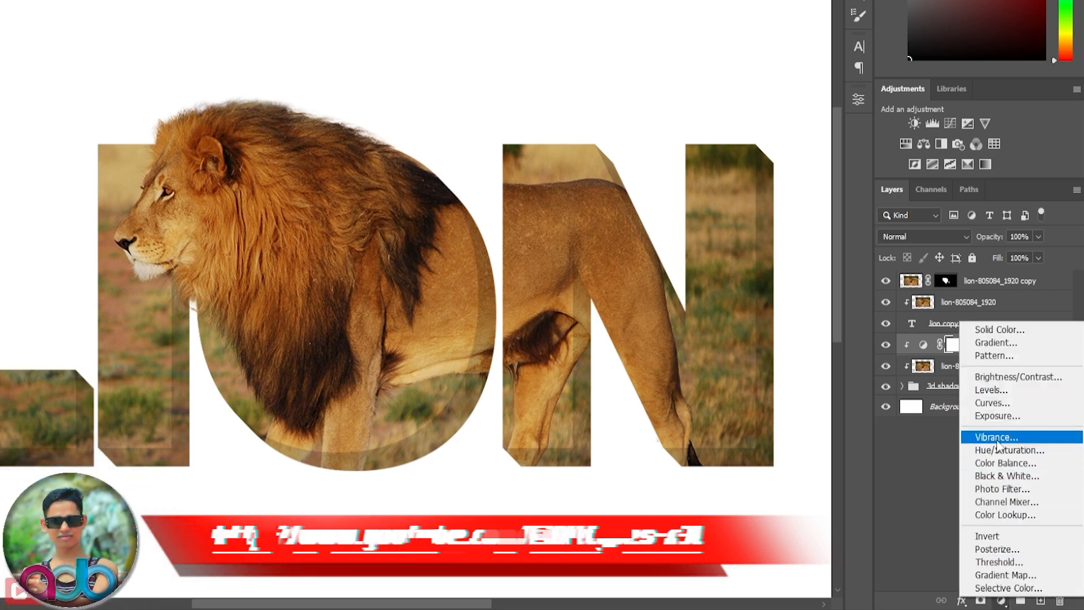
{"action": "left_click", "coordinate": [998, 416]}
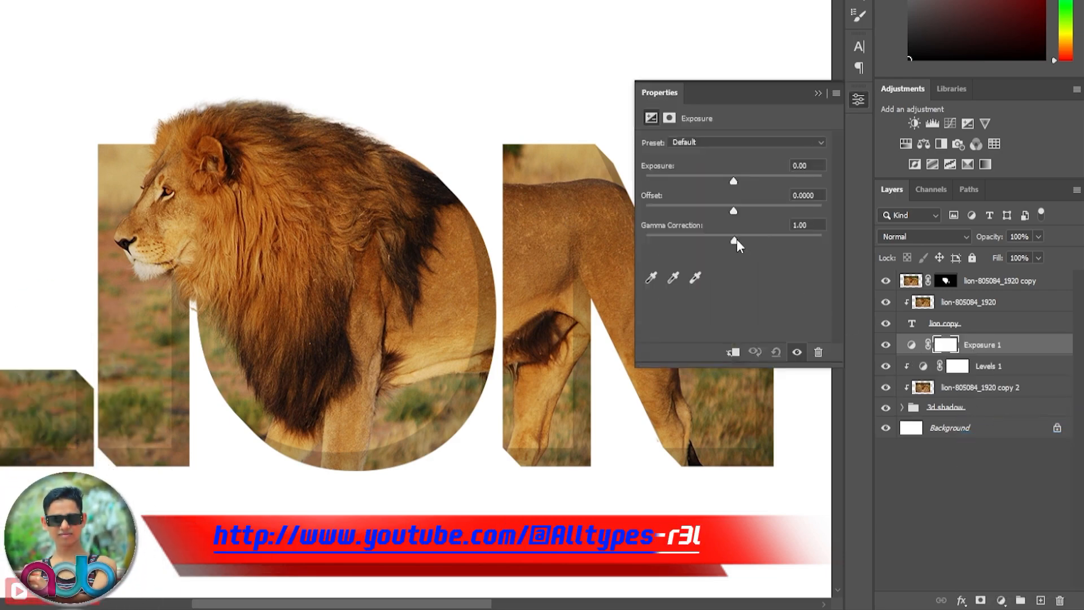
{"action": "left_click_drag", "start_coordinate": [737, 239], "coordinate": [743, 238]}
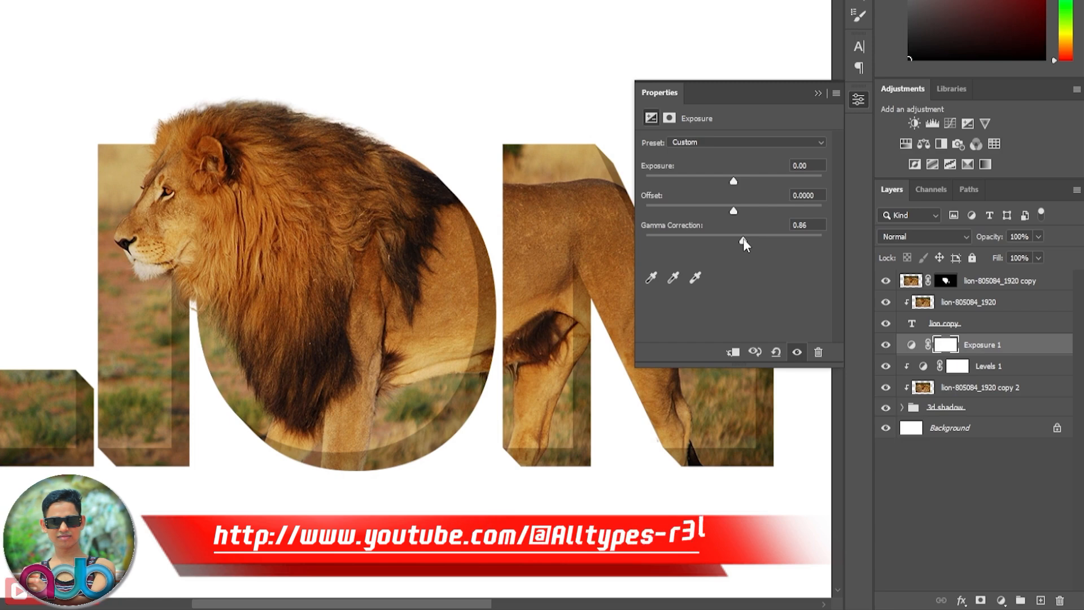
{"action": "left_click_drag", "start_coordinate": [733, 182], "coordinate": [727, 181]}
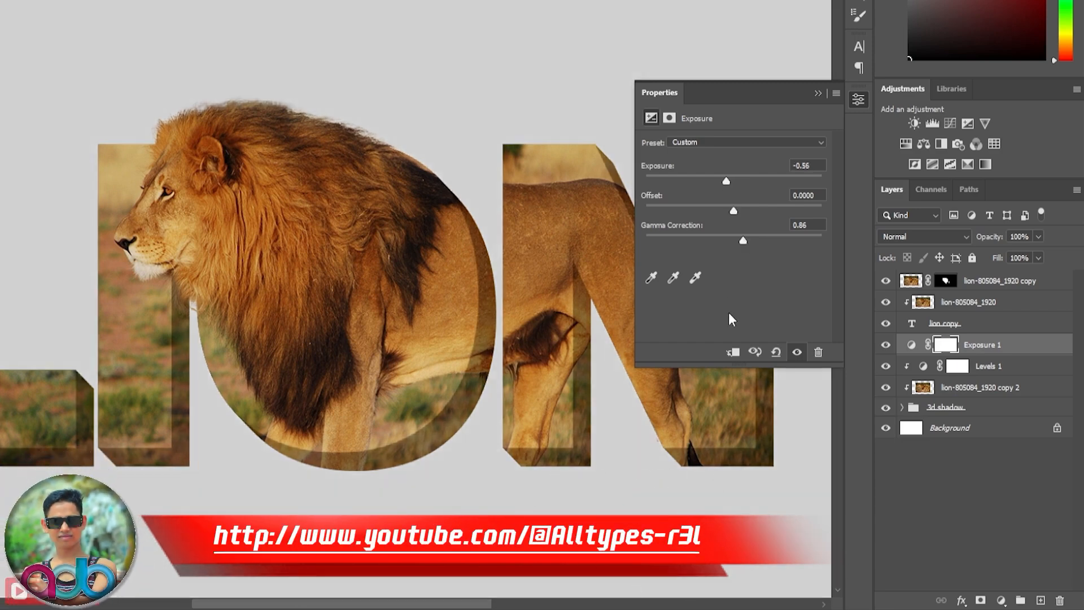
{"action": "left_click", "coordinate": [732, 351]}
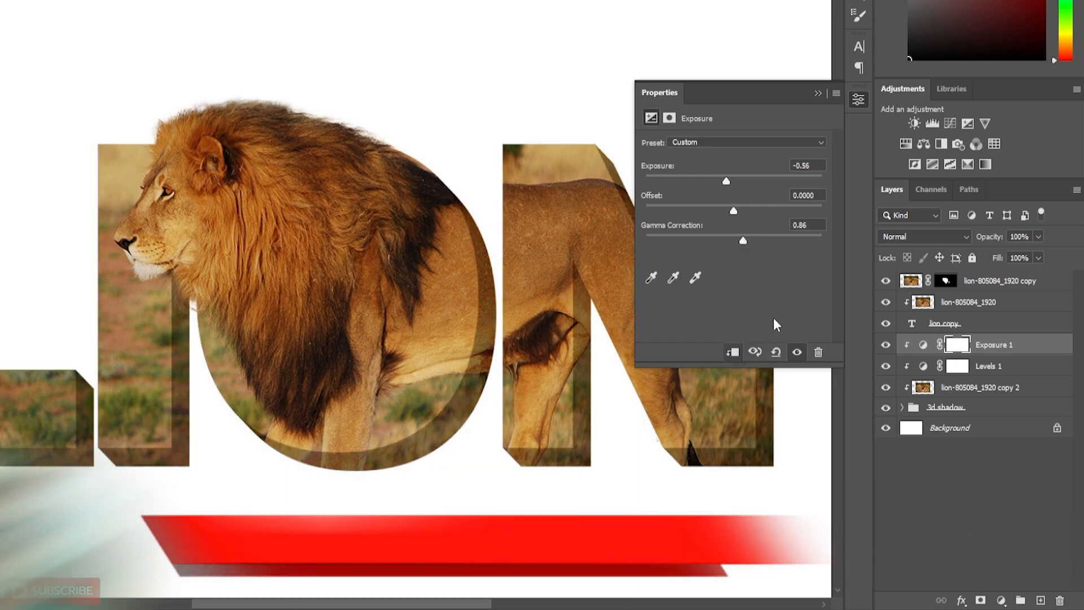
{"action": "left_click", "coordinate": [817, 92]}
- Group all layers from lion-805084_1920 copy down to the 3d shadow group, leaving out the Background
{"action": "scroll", "coordinate": [813, 93], "scroll_direction": "down", "scroll_amount": 4}
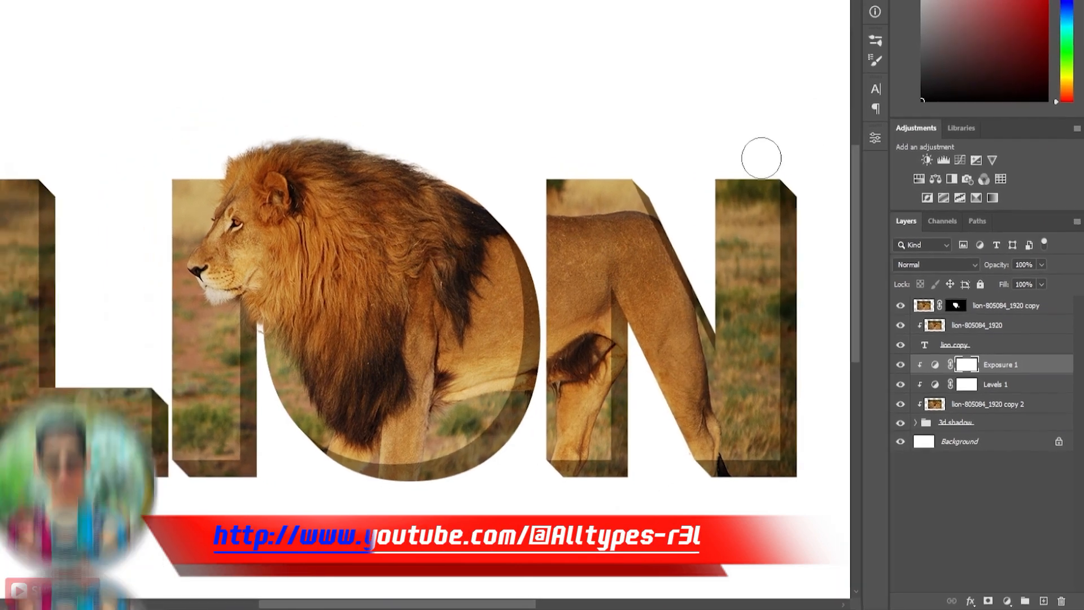
{"action": "scroll", "coordinate": [552, 262], "scroll_direction": "down", "scroll_amount": 1}
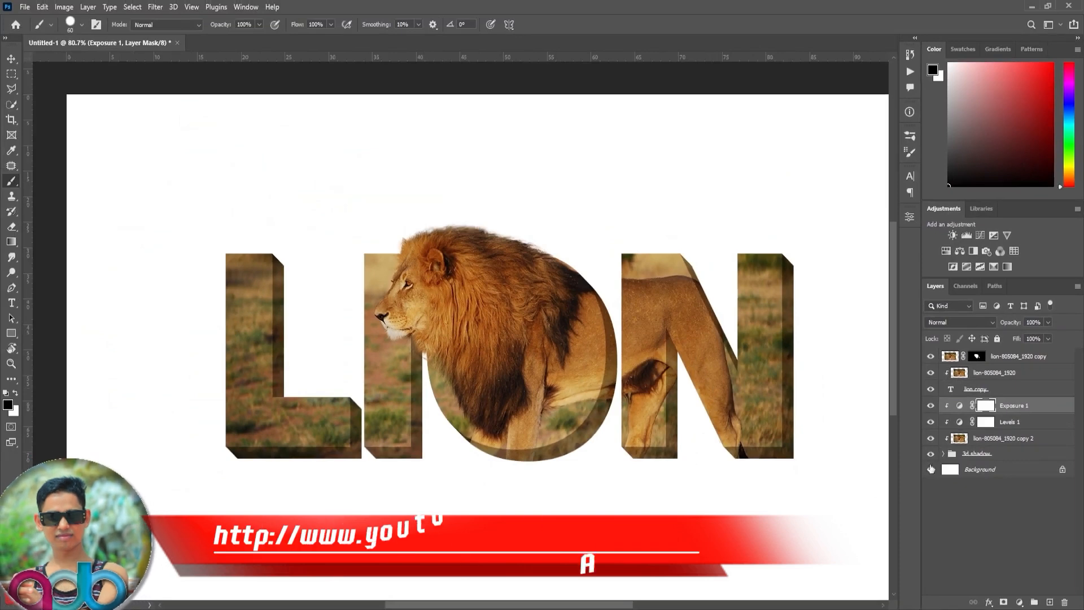
{"action": "left_click", "coordinate": [1023, 358]}
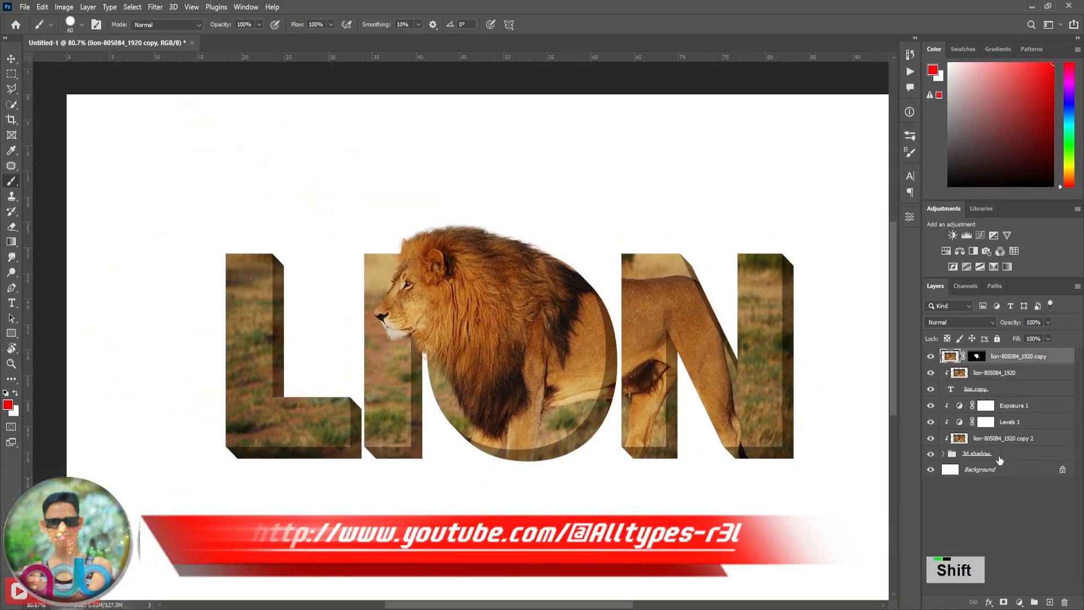
{"action": "left_click", "coordinate": [1000, 460], "text": "shift"}
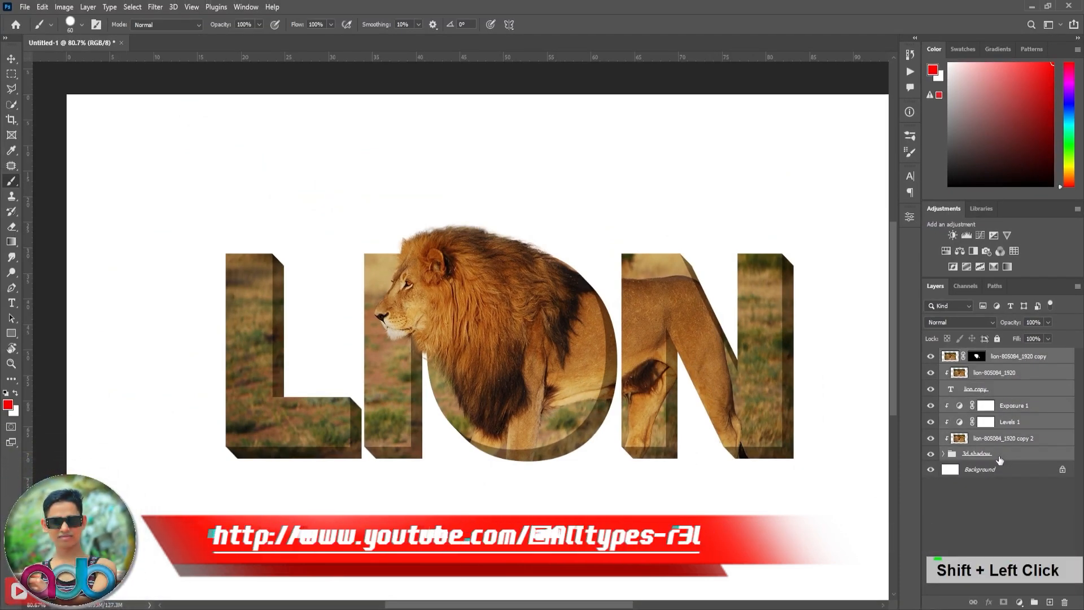
{"action": "key", "text": "ctrl+g"}
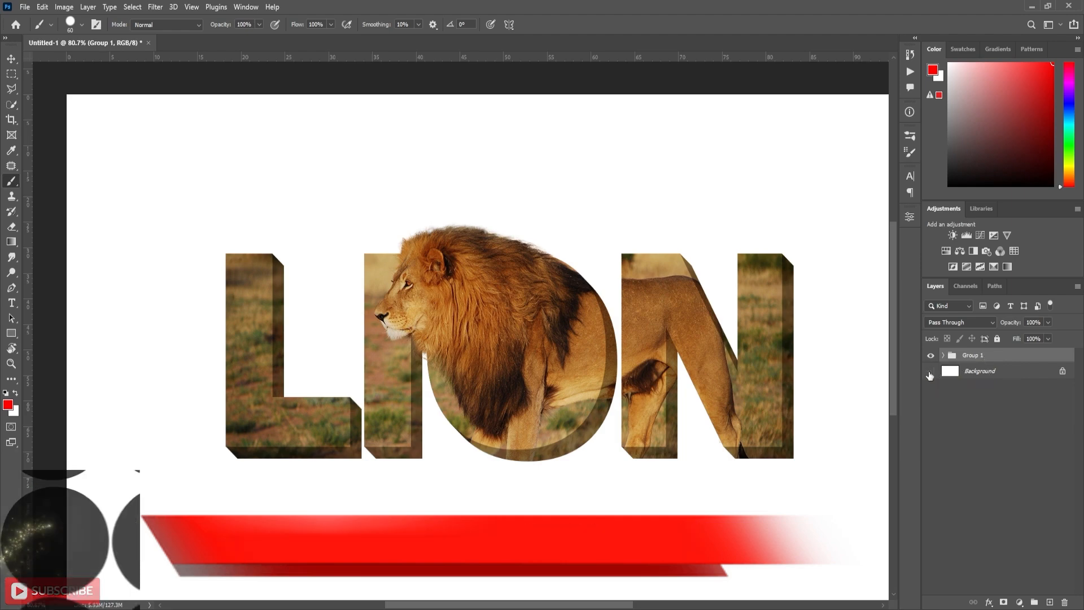
- Stamp the visible artwork onto a new layer with the Background hidden, and show the Background again
{"action": "left_click", "coordinate": [930, 372]}
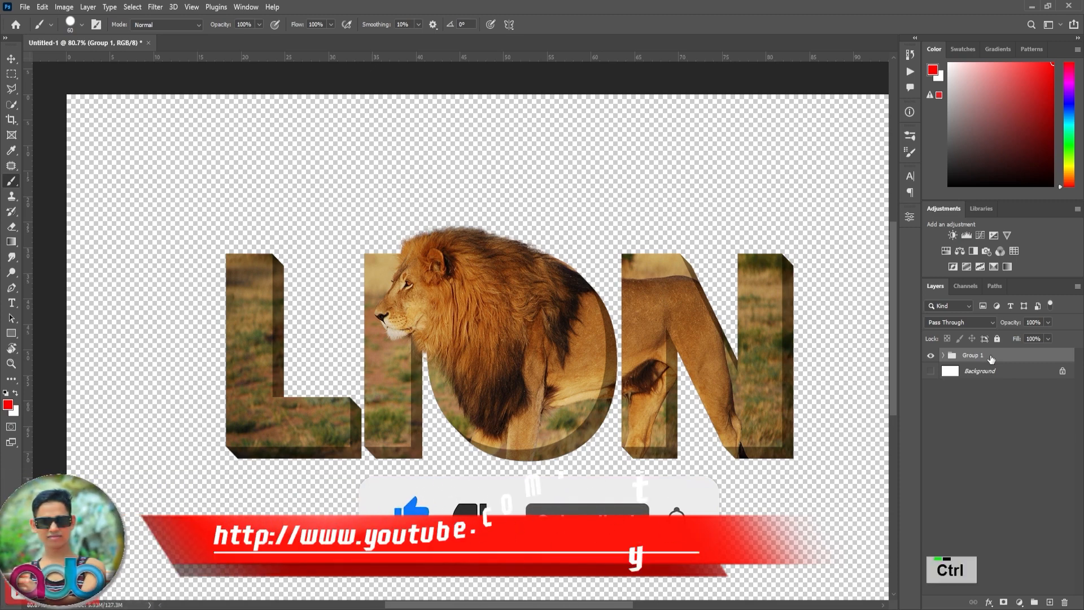
{"action": "key", "text": "ctrl+alt+shift+e"}
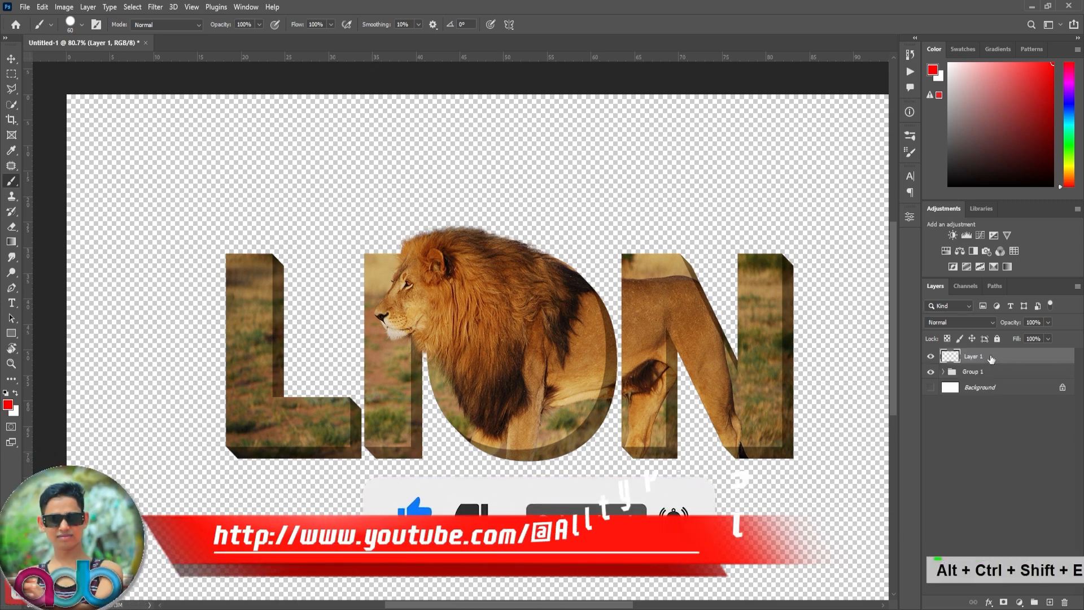
{"action": "left_click", "coordinate": [931, 388]}
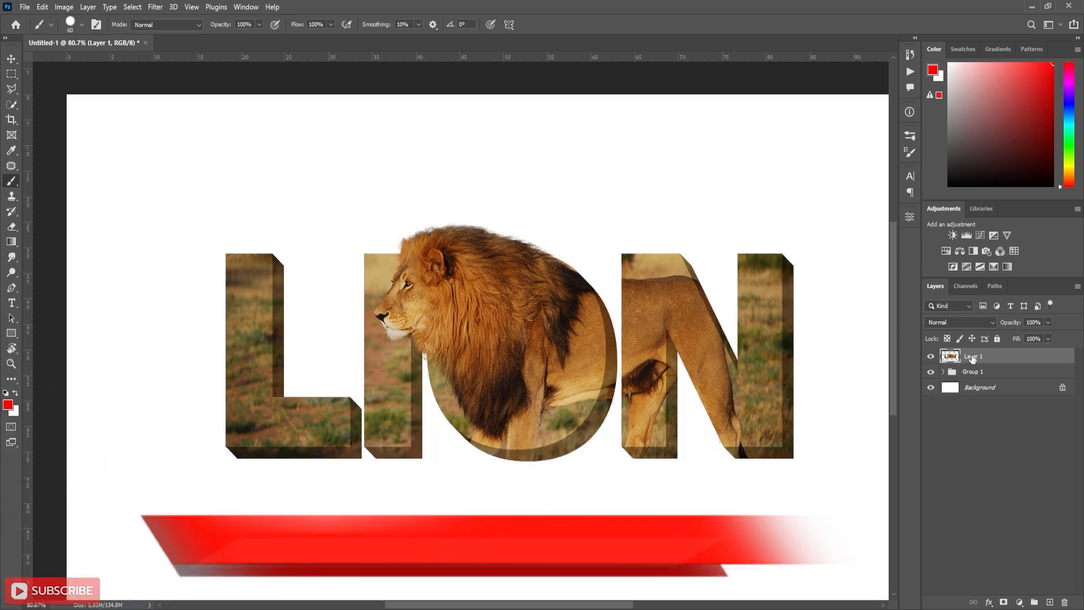
- Flip the stamped layer vertically and move it directly below the letters so it mirrors them as a reflection
{"action": "key", "text": "ctrl+t"}
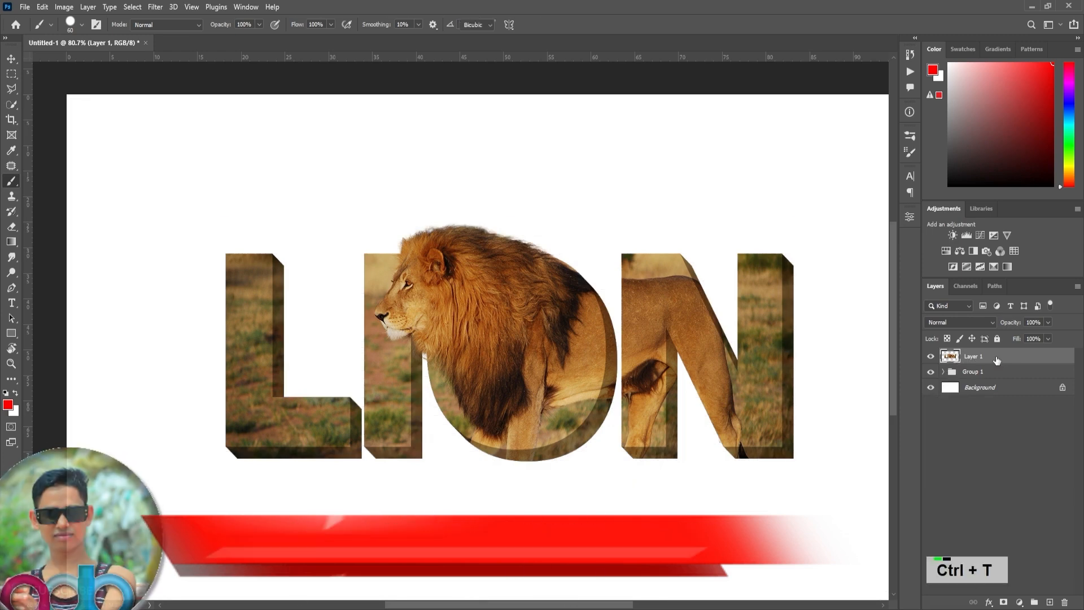
{"action": "right_click", "coordinate": [588, 346]}
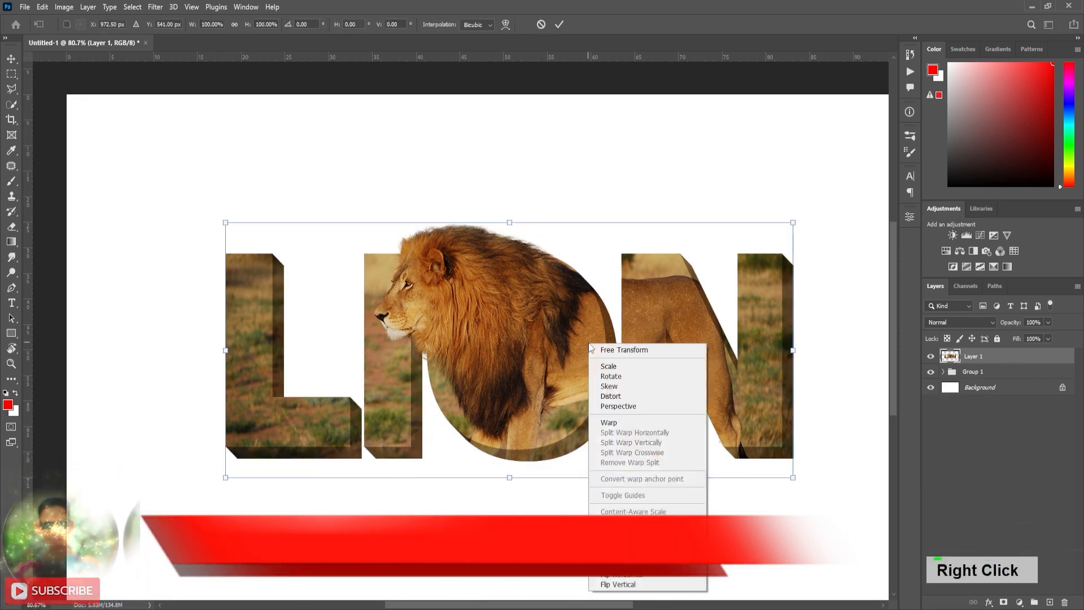
{"action": "left_click", "coordinate": [619, 586]}
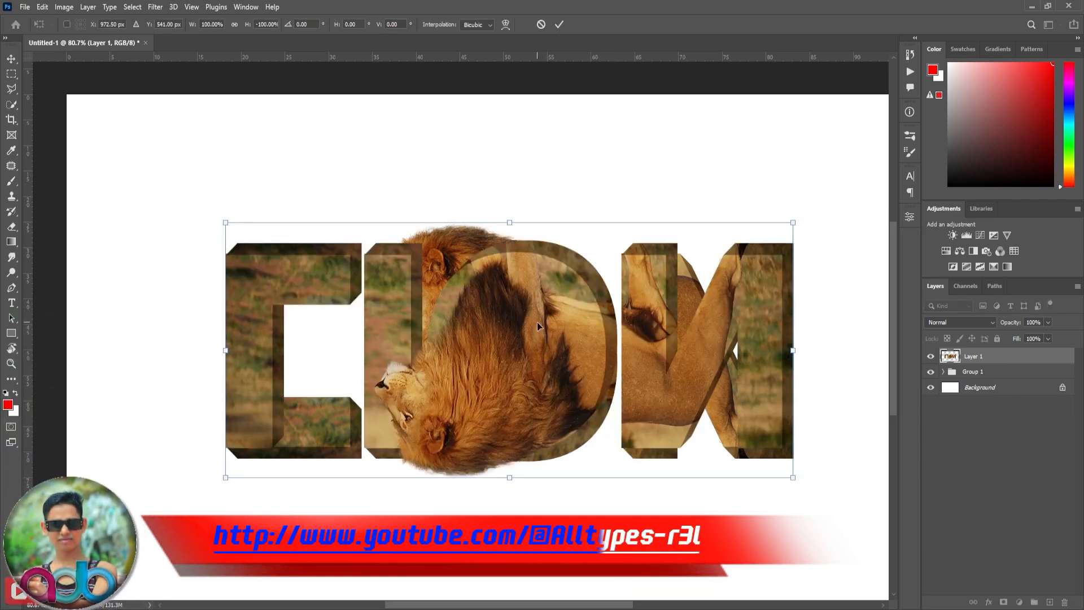
{"action": "left_click_drag", "start_coordinate": [537, 322], "coordinate": [537, 538]}
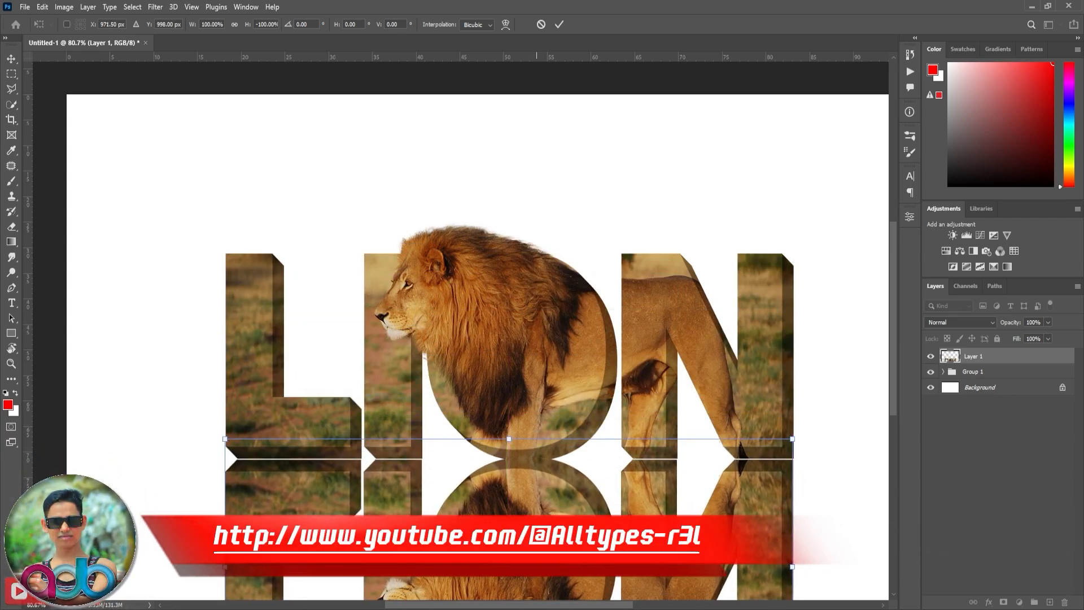
{"action": "key", "text": "v"}
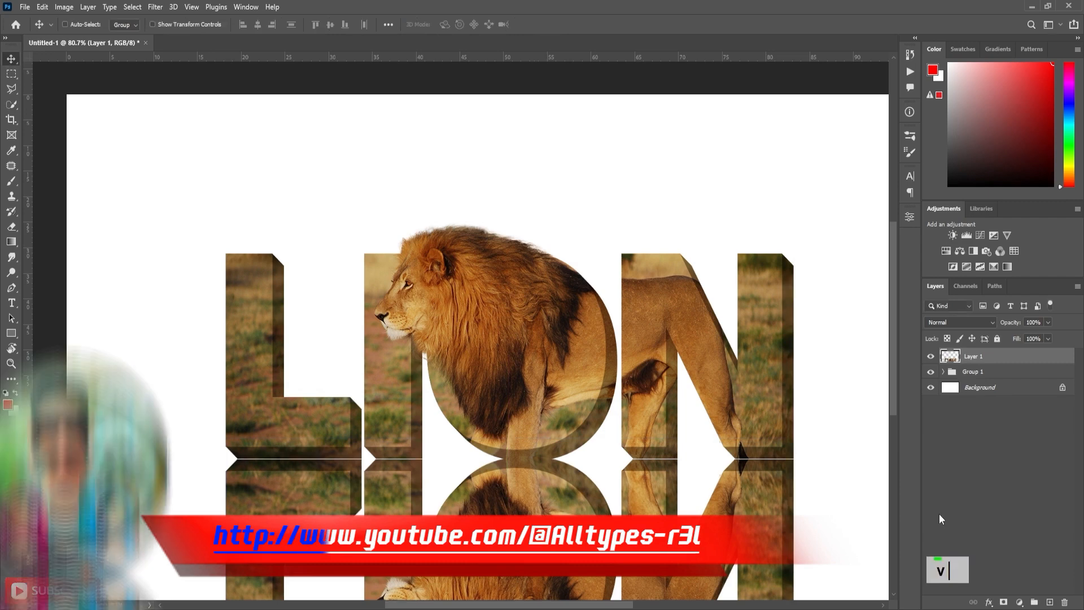
- Add a layer mask to the reflection, fade it out downward with vertical black-to-transparent gradients, and lower the layer's opacity
{"action": "left_click", "coordinate": [1004, 603]}
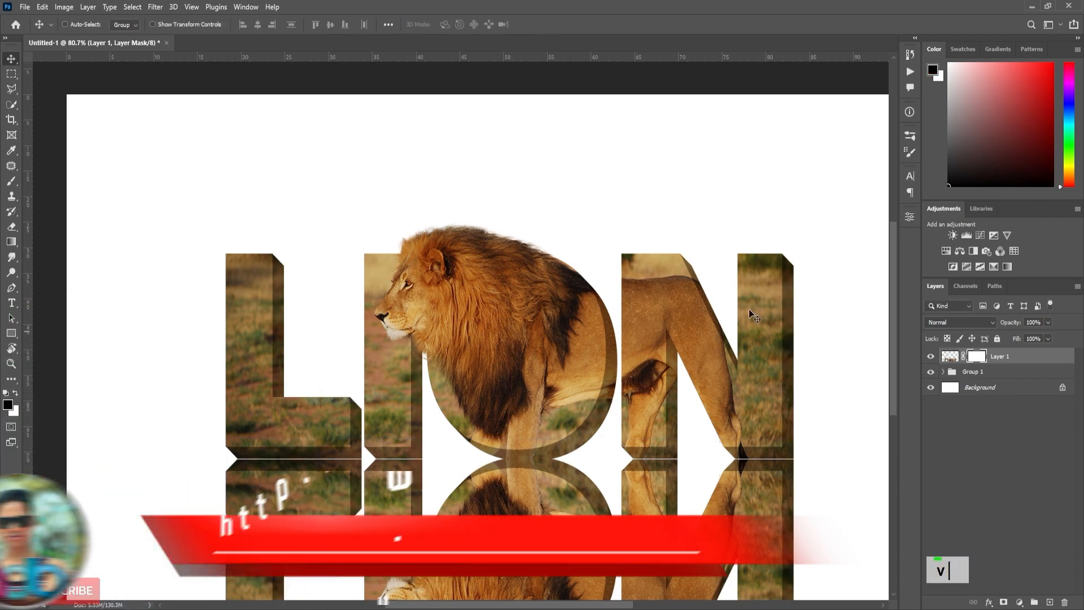
{"action": "left_click", "coordinate": [11, 241]}
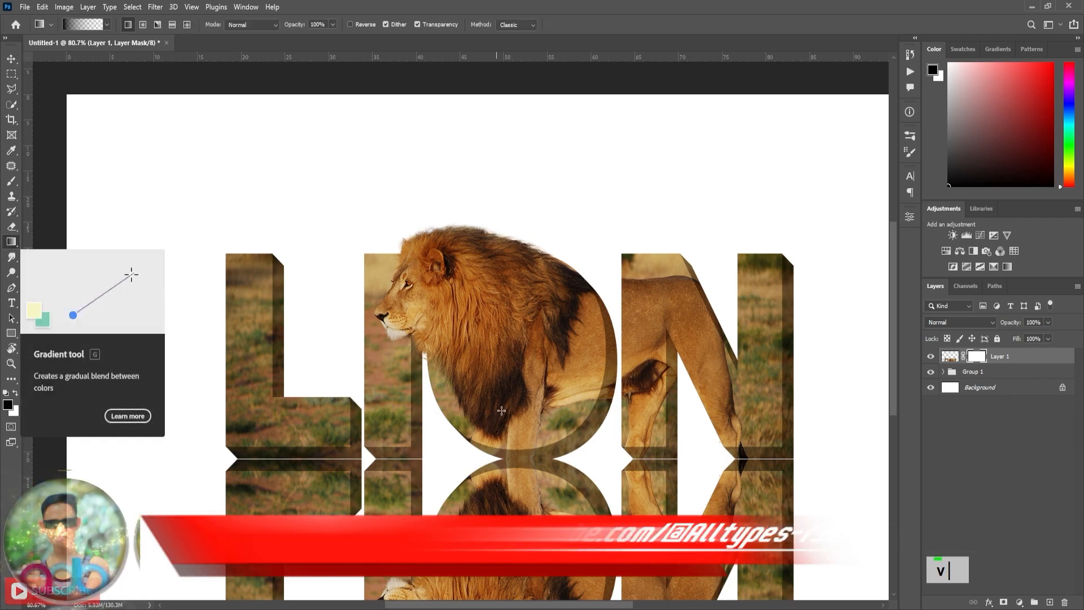
{"action": "scroll", "coordinate": [519, 406], "scroll_direction": "down", "scroll_amount": 2}
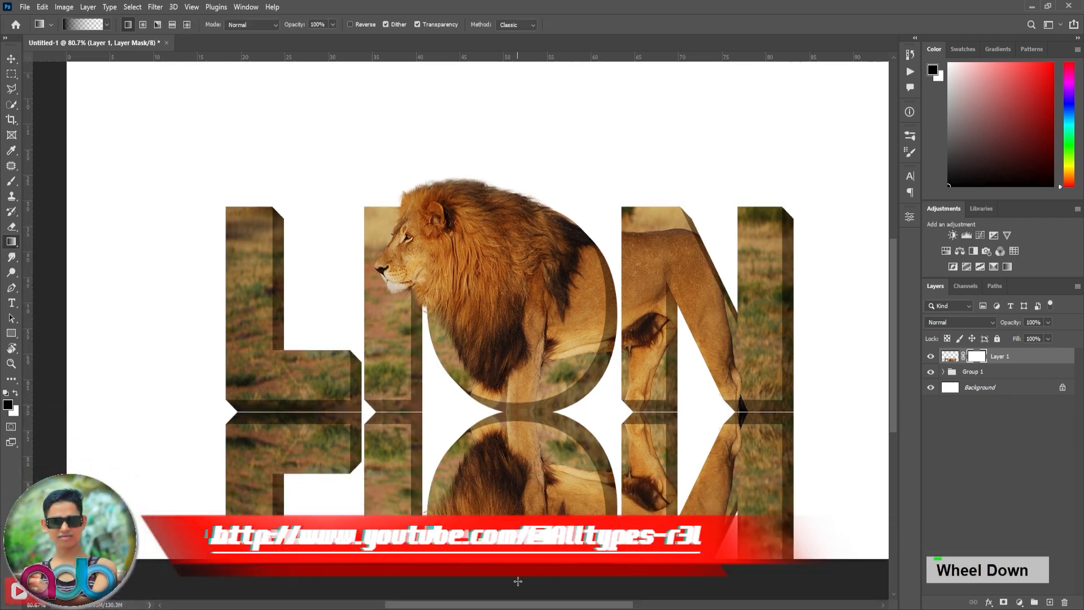
{"action": "left_click_drag", "start_coordinate": [517, 508], "coordinate": [515, 372]}
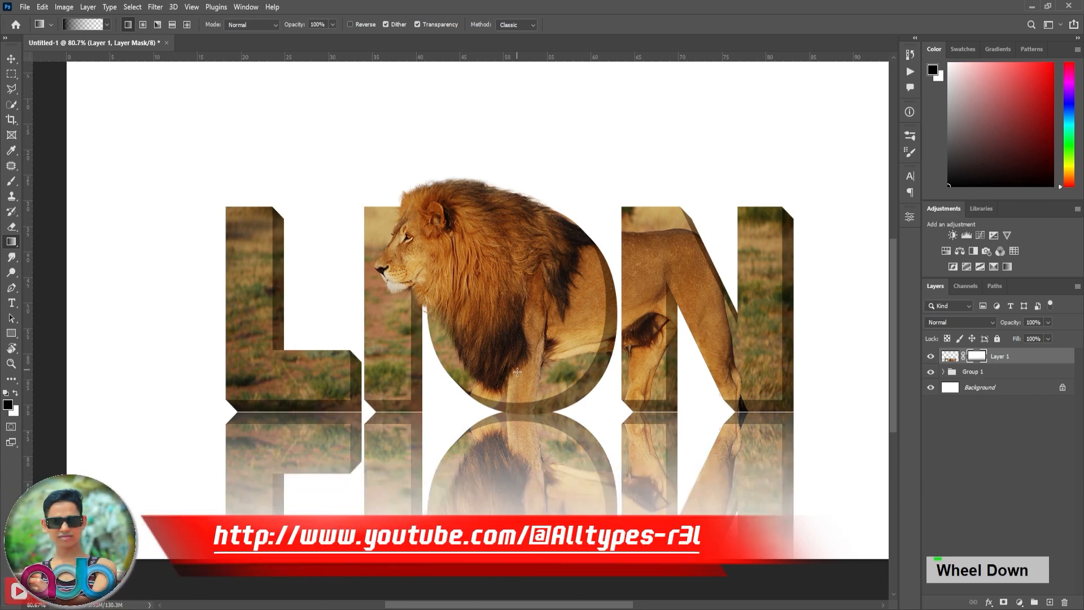
{"action": "left_click_drag", "start_coordinate": [510, 545], "coordinate": [518, 486]}
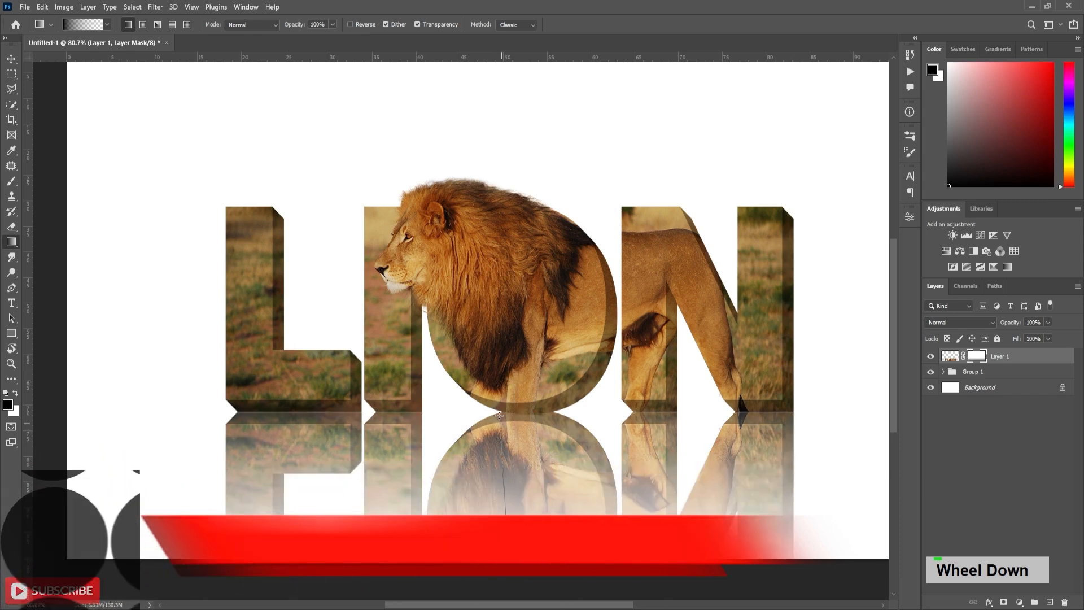
{"action": "left_click_drag", "start_coordinate": [504, 407], "coordinate": [505, 402]}
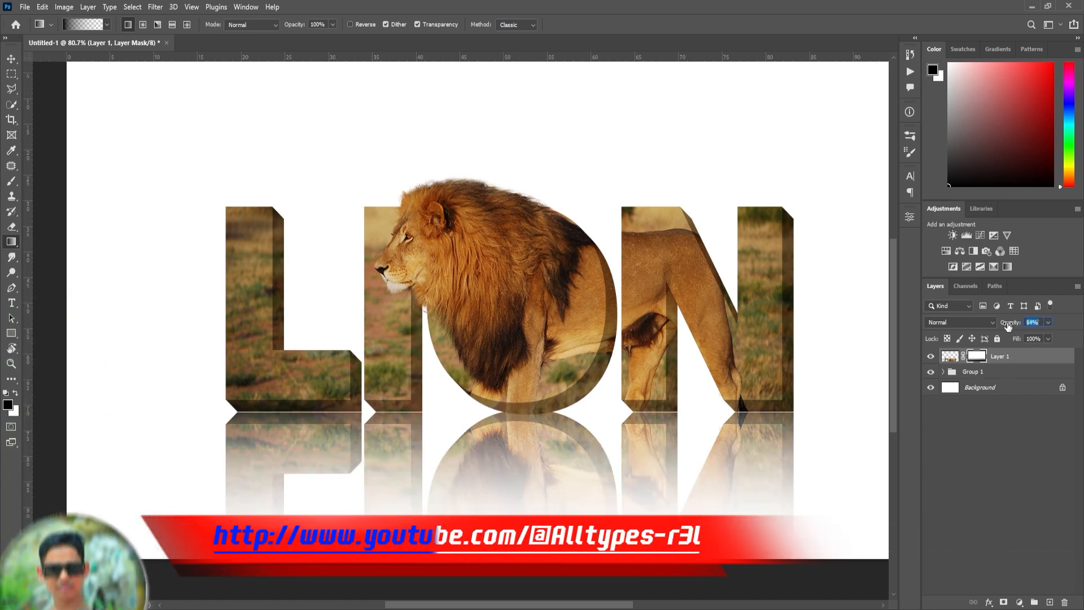
{"action": "left_click_drag", "start_coordinate": [1008, 327], "coordinate": [983, 326]}
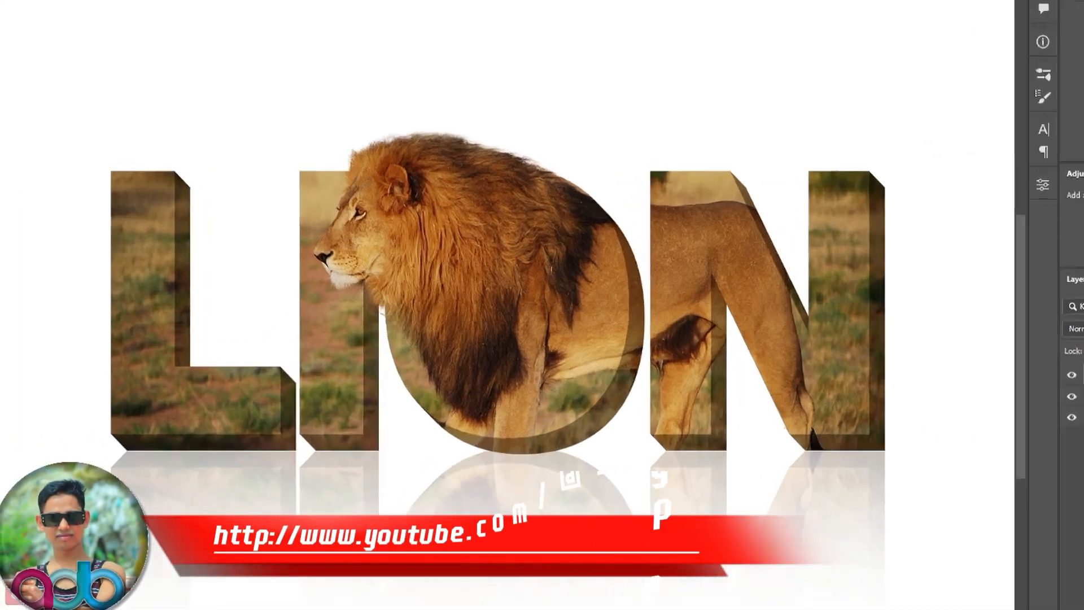